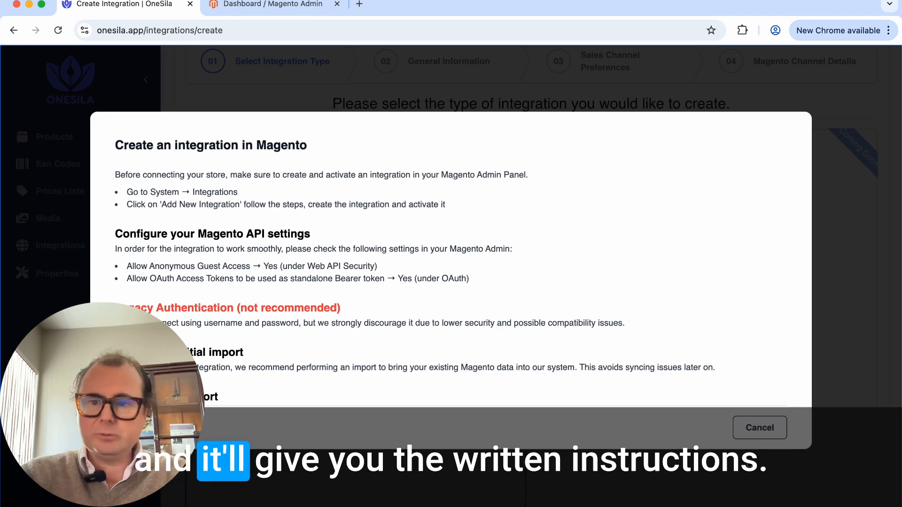
# Step: Dismiss the Magento instructions, advance to General Information, and switch to the Magento admin dashboard
pyautogui.click(758, 431)
pyautogui.scroll(-2, 425, 346)
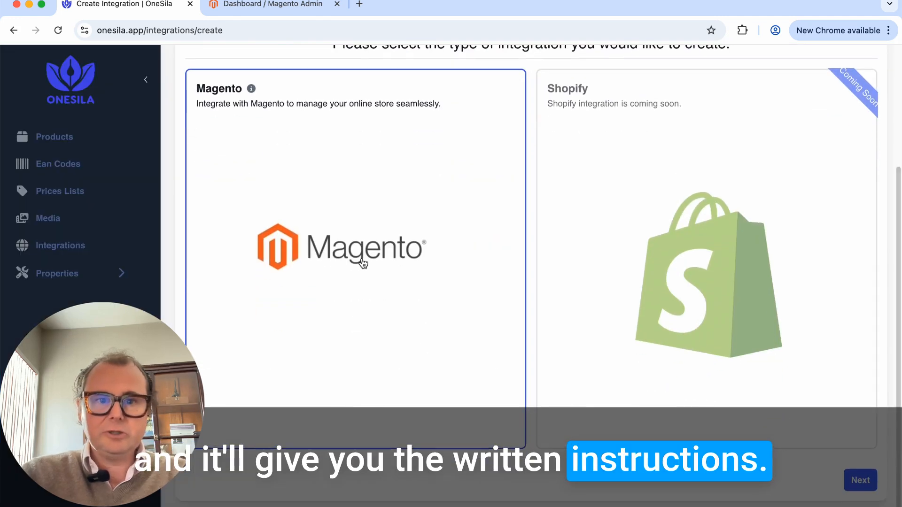
pyautogui.click(861, 481)
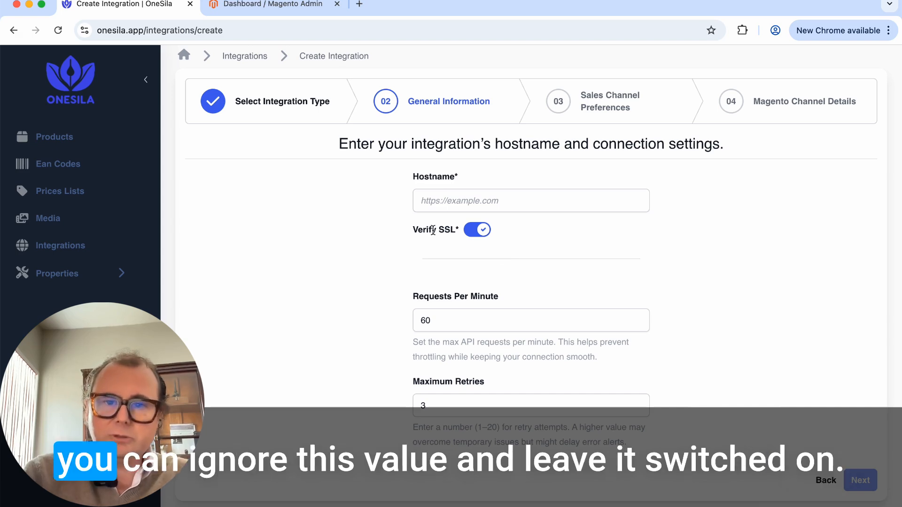
pyautogui.click(290, 6)
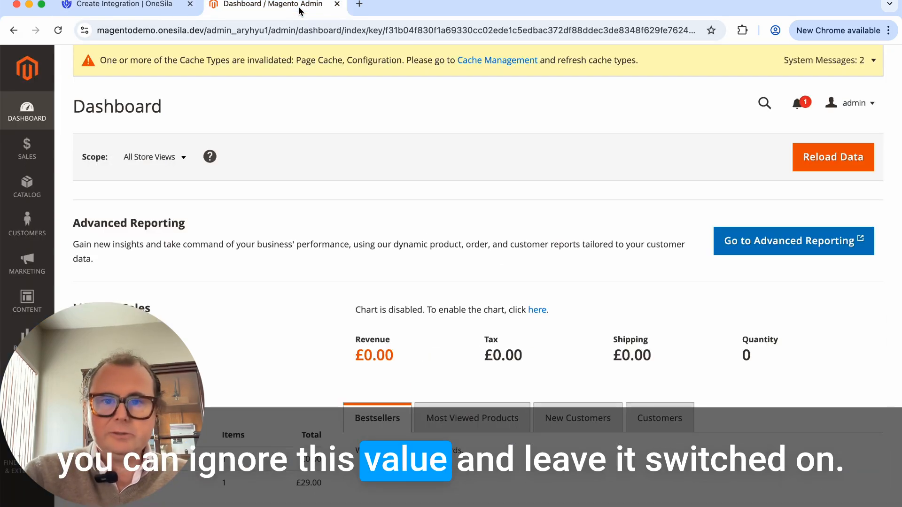
pyautogui.click(281, 28)
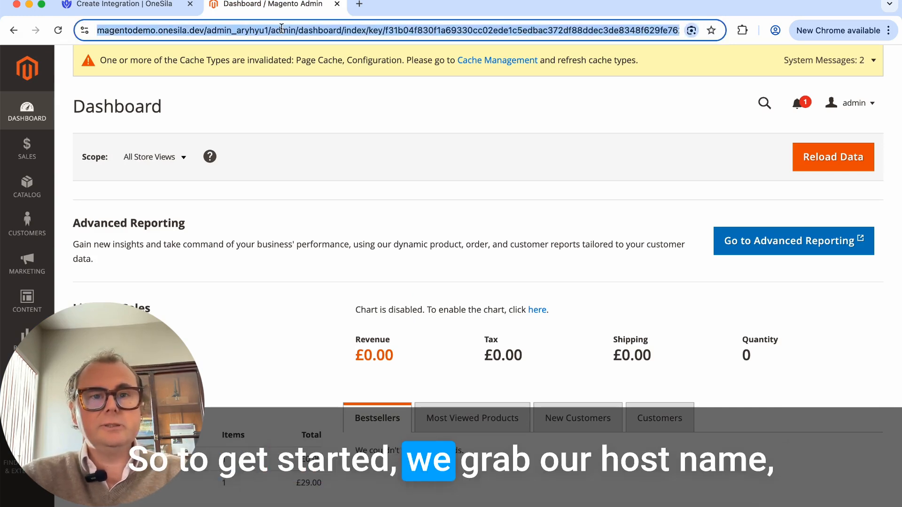
pyautogui.click(134, 3)
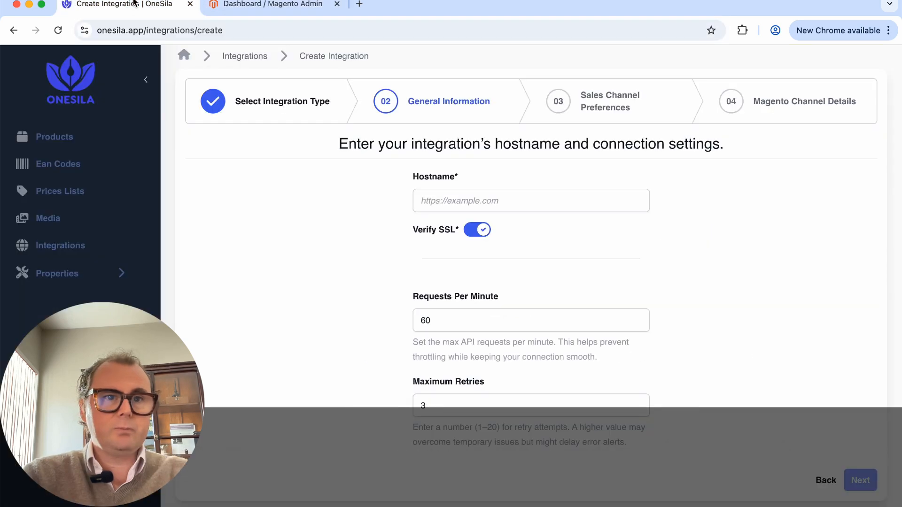
pyautogui.press('super+v')
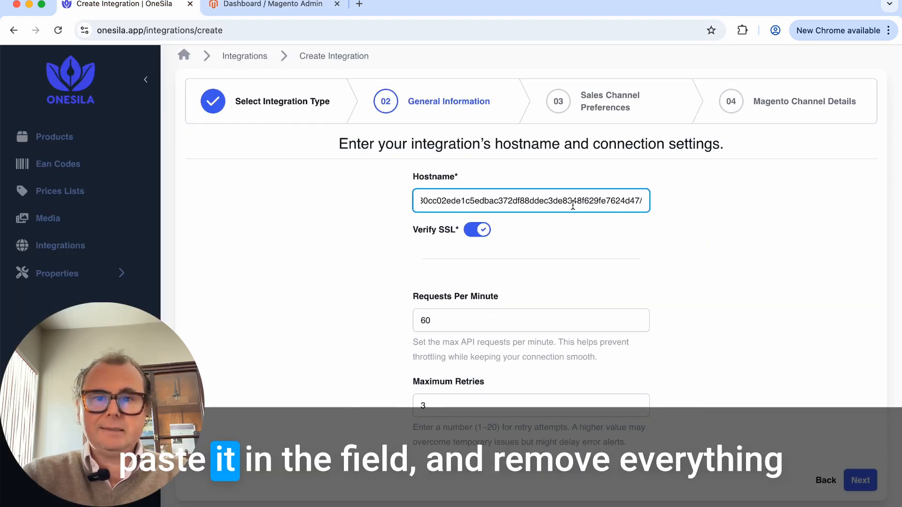
pyautogui.press('super+Left')
pyautogui.hotkey('alt', 'Right')
pyautogui.press('Right')
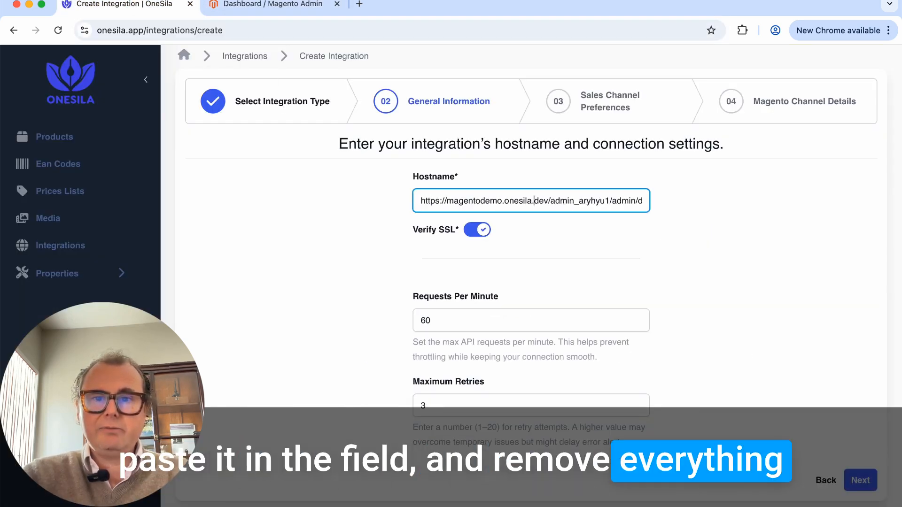
pyautogui.press('shift+super+Right')
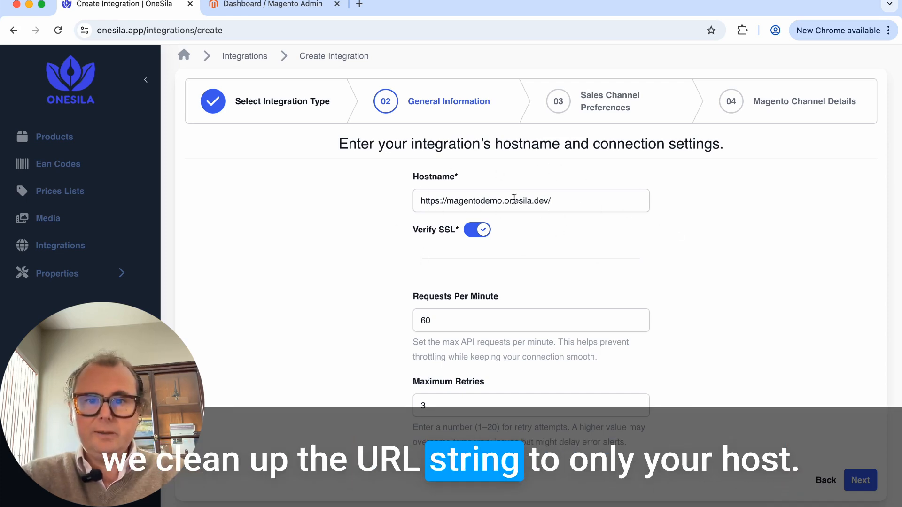
pyautogui.click(860, 480)
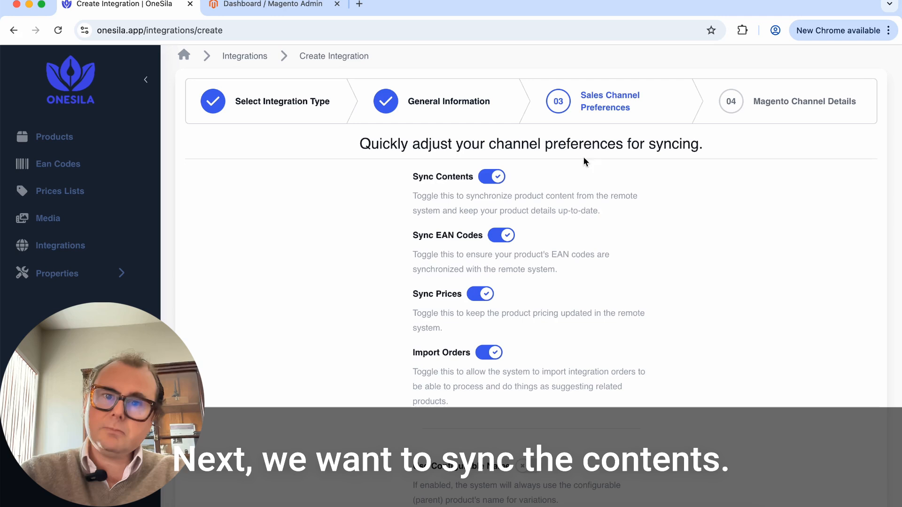
# Step: Keep Sync Contents, EAN Codes and Prices syncing enabled
pyautogui.click(494, 177)
pyautogui.click(495, 177)
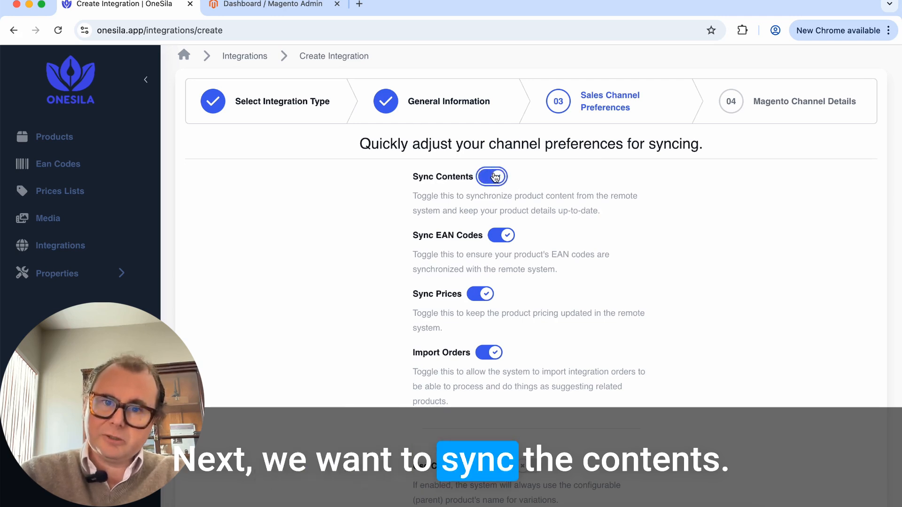
pyautogui.click(508, 239)
pyautogui.click(507, 237)
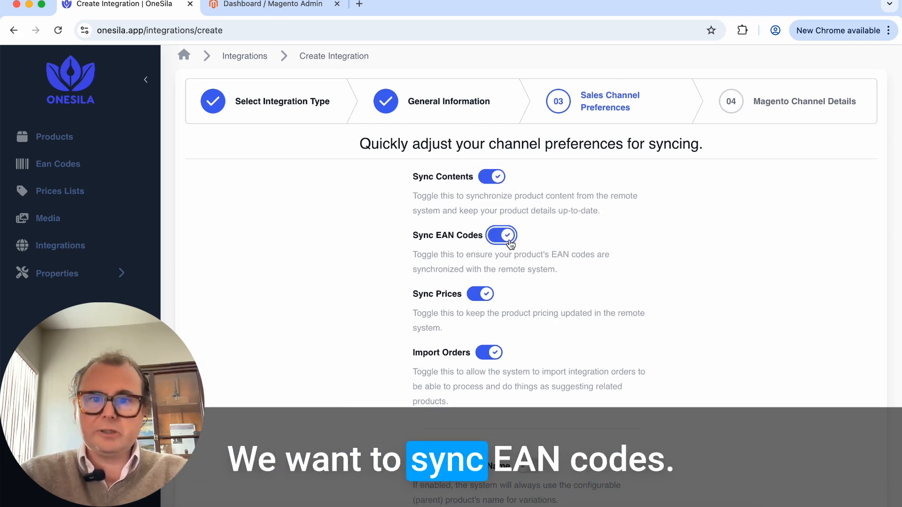
pyautogui.click(477, 299)
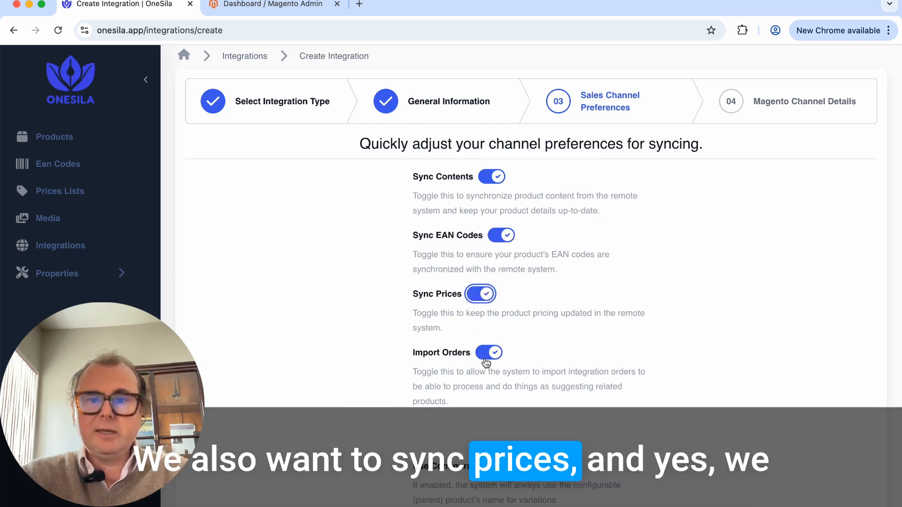
# Step: Enable Use Configurable Name and advance to the Magento Channel Details step
pyautogui.scroll(-2, 486, 361)
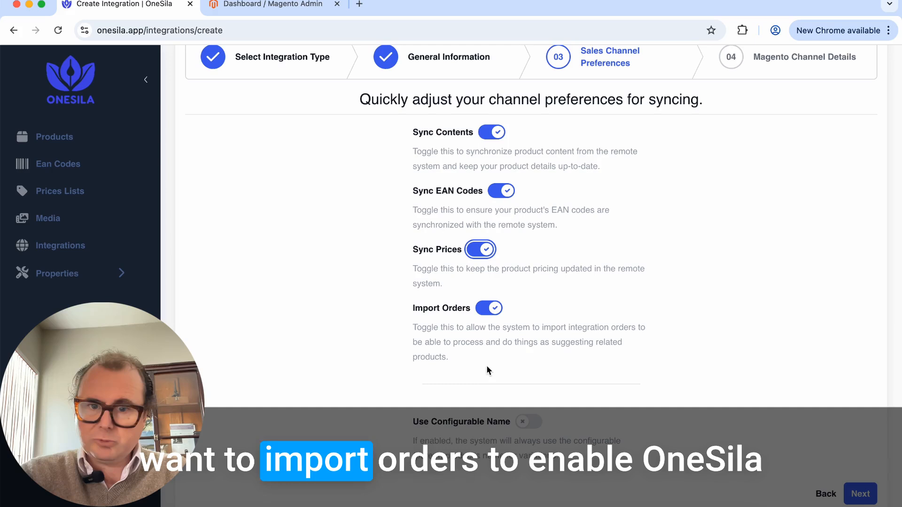
pyautogui.click(554, 352)
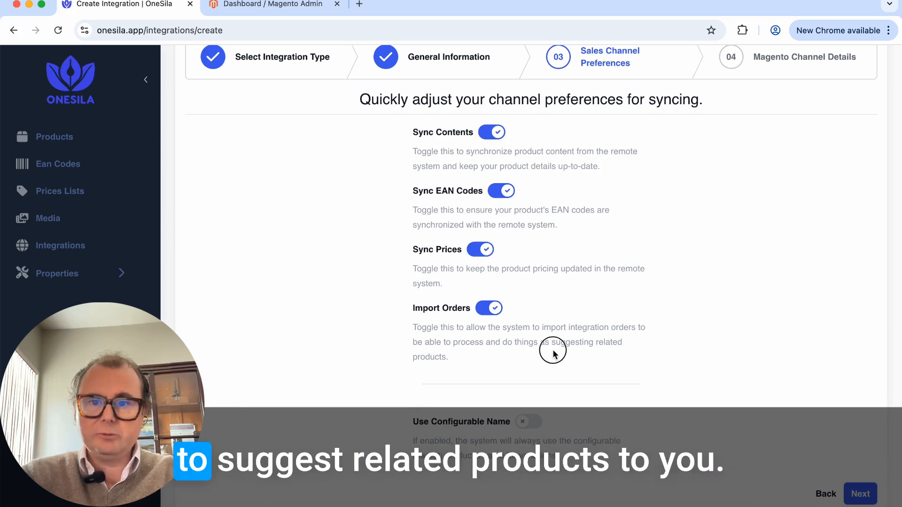
pyautogui.moveTo(554, 350); pyautogui.dragTo(549, 359)
pyautogui.scroll(-1, 610, 409)
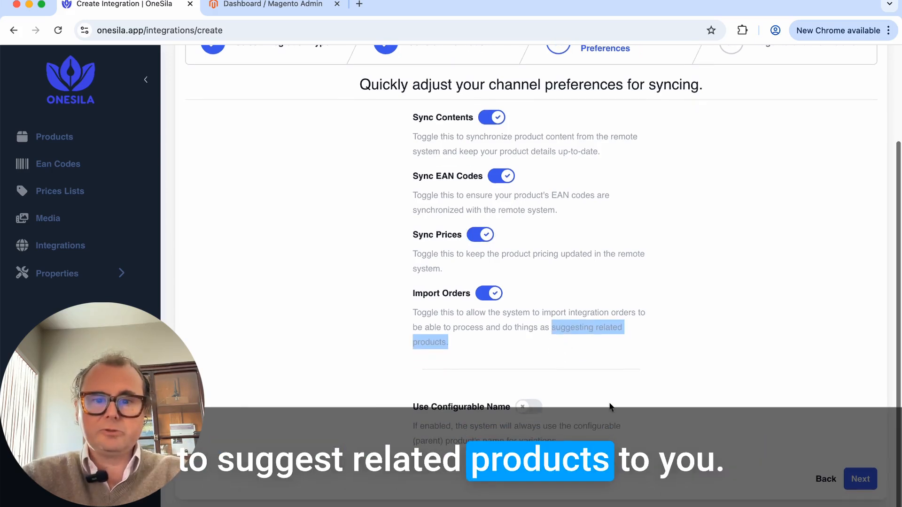
pyautogui.click(531, 409)
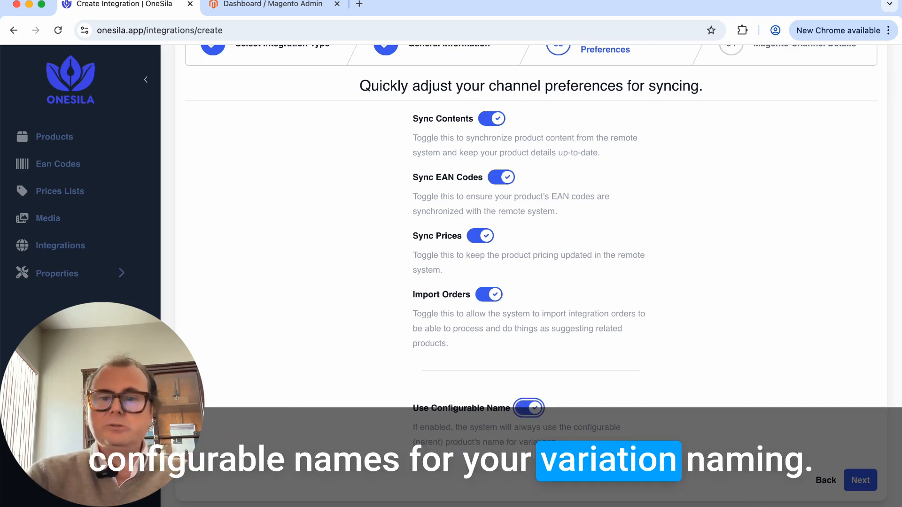
pyautogui.click(861, 481)
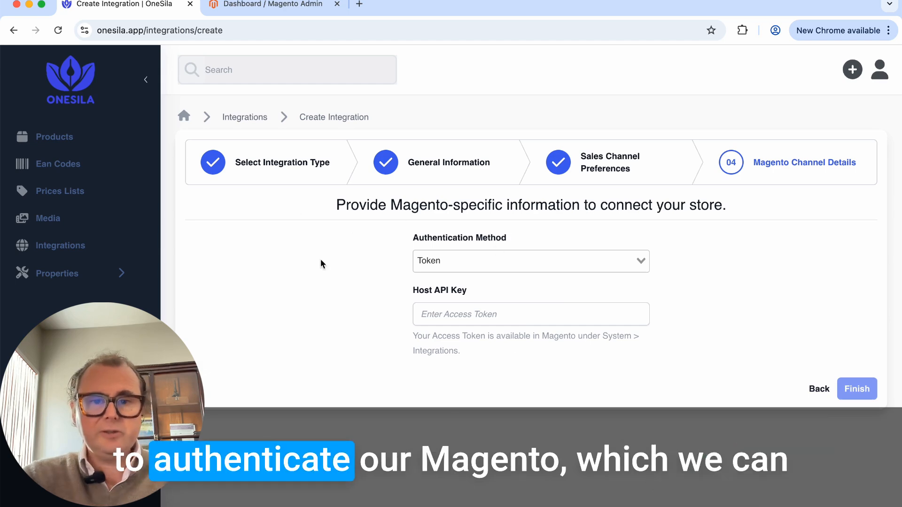
# Step: In the Magento admin, open Stores > Settings > Configuration
pyautogui.click(301, 6)
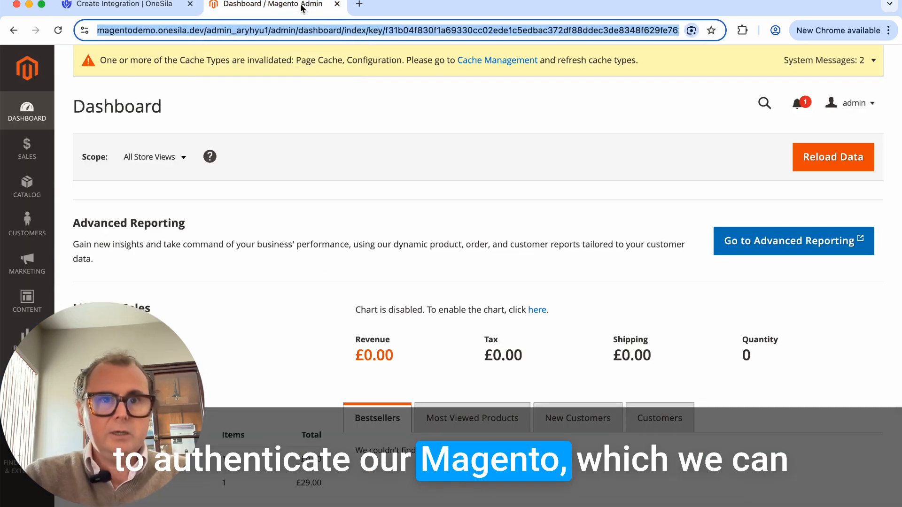
pyautogui.click(27, 378)
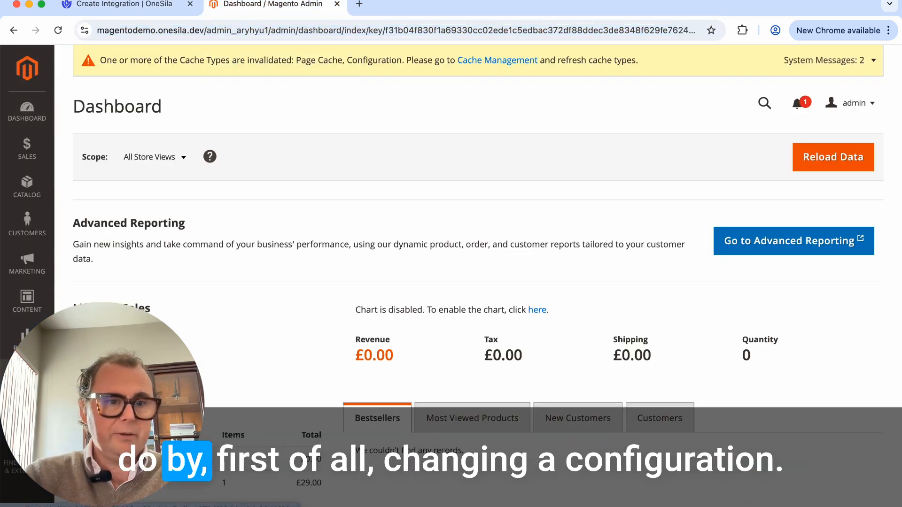
pyautogui.click(104, 174)
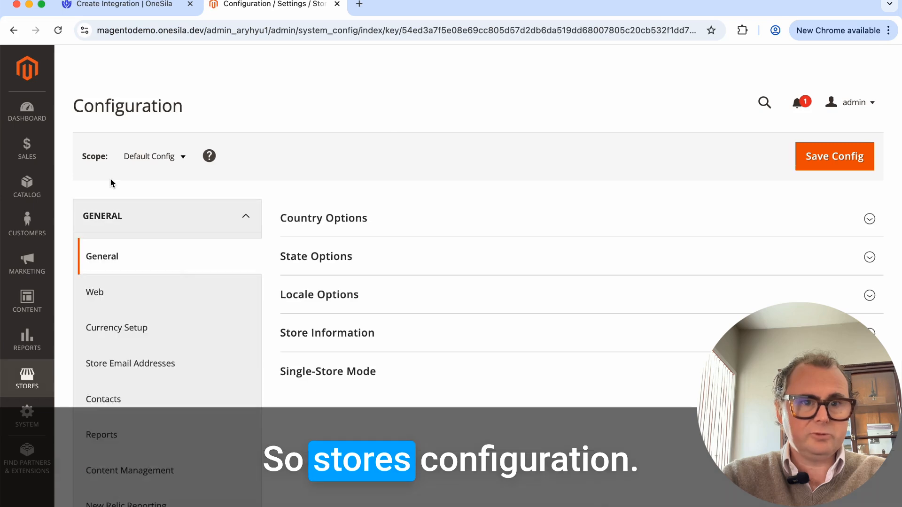
# Step: Navigate to the Services > OAuth configuration section
pyautogui.click(46, 378)
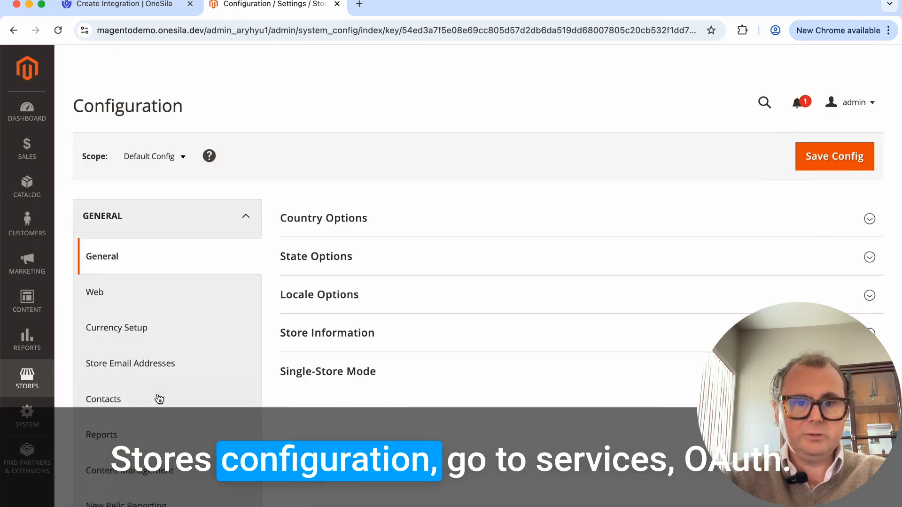
pyautogui.scroll(-10, 159, 398)
pyautogui.scroll(3, 159, 399)
pyautogui.click(150, 366)
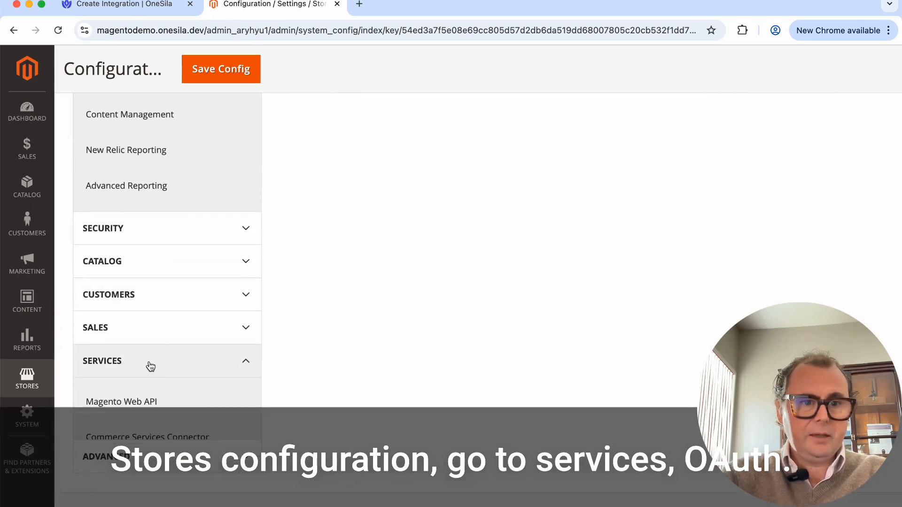
pyautogui.scroll(-2, 150, 366)
pyautogui.click(102, 387)
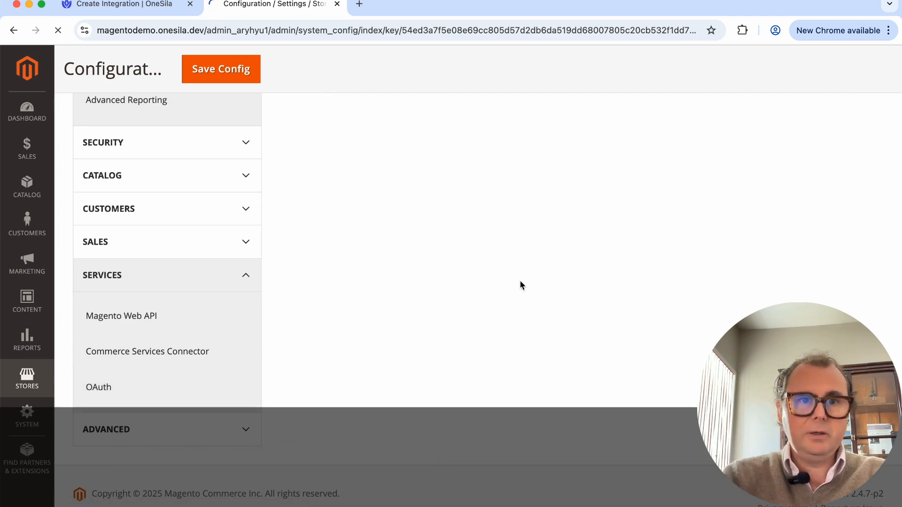
# Step: Set 'OAuth access tokens as standalone Bearer tokens' to Yes and save the config
pyautogui.scroll(-10, 423, 335)
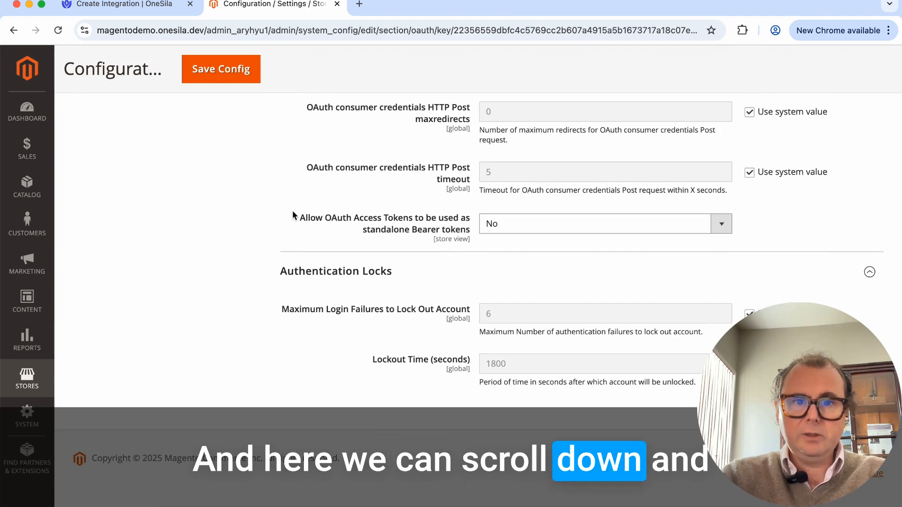
pyautogui.moveTo(292, 215); pyautogui.dragTo(474, 234)
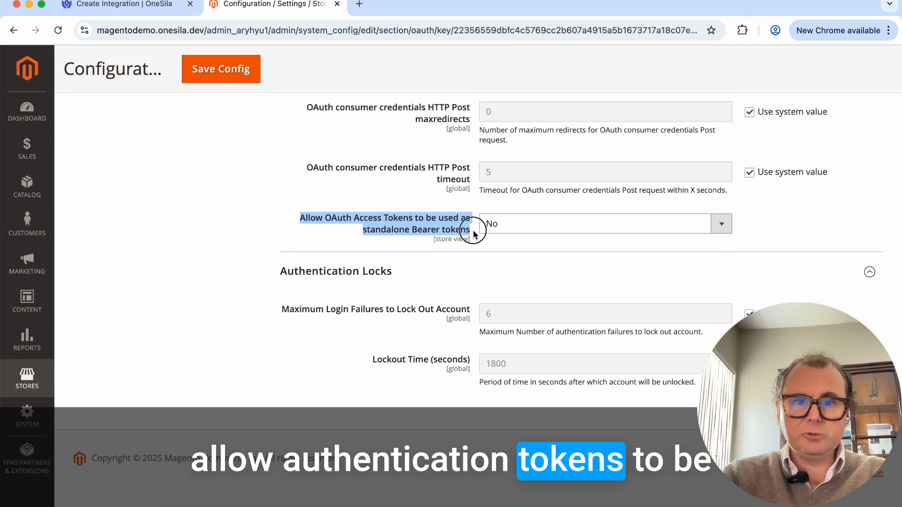
pyautogui.click(539, 227)
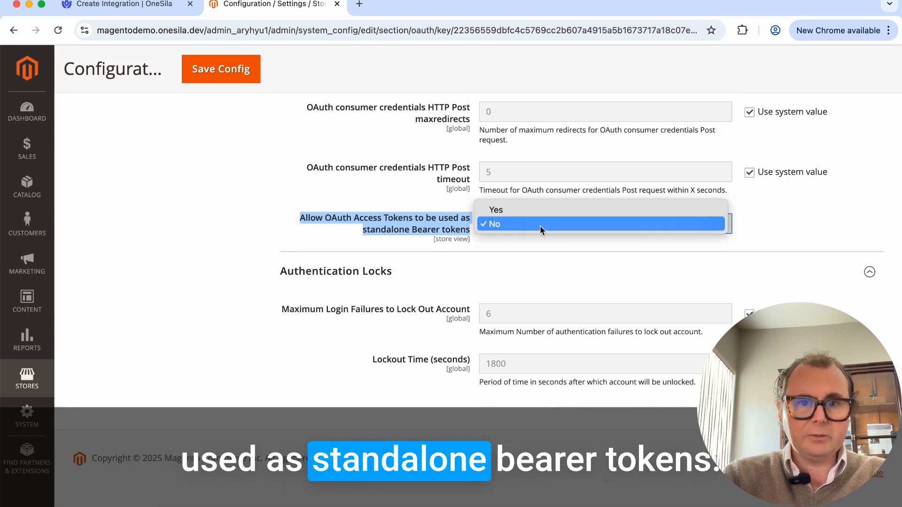
pyautogui.click(526, 211)
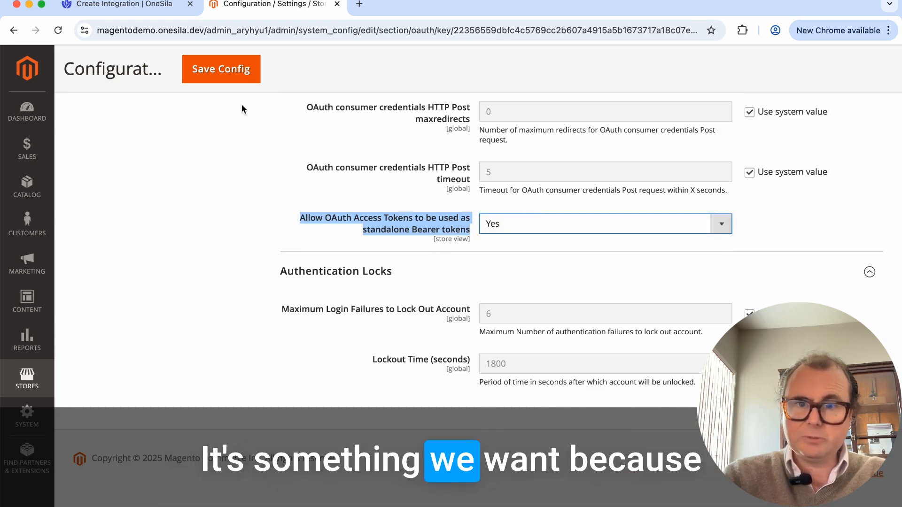
pyautogui.click(231, 75)
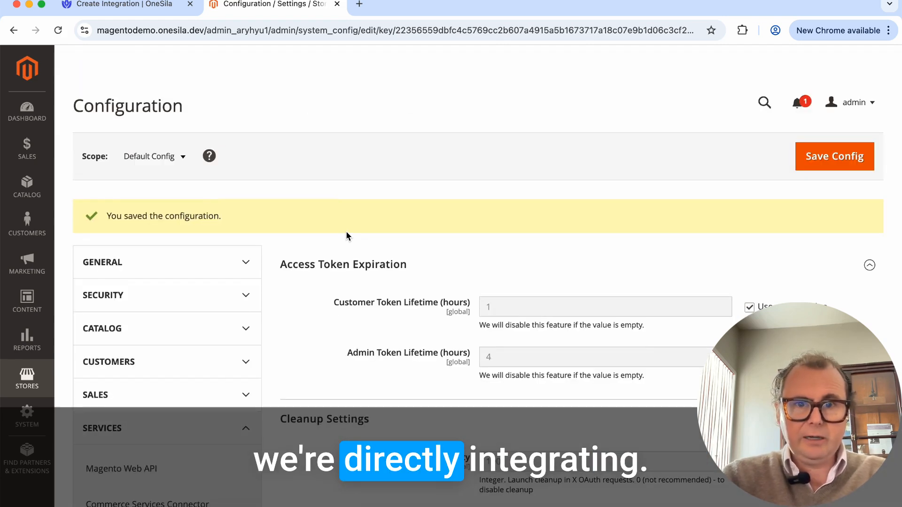
pyautogui.scroll(-2, 263, 318)
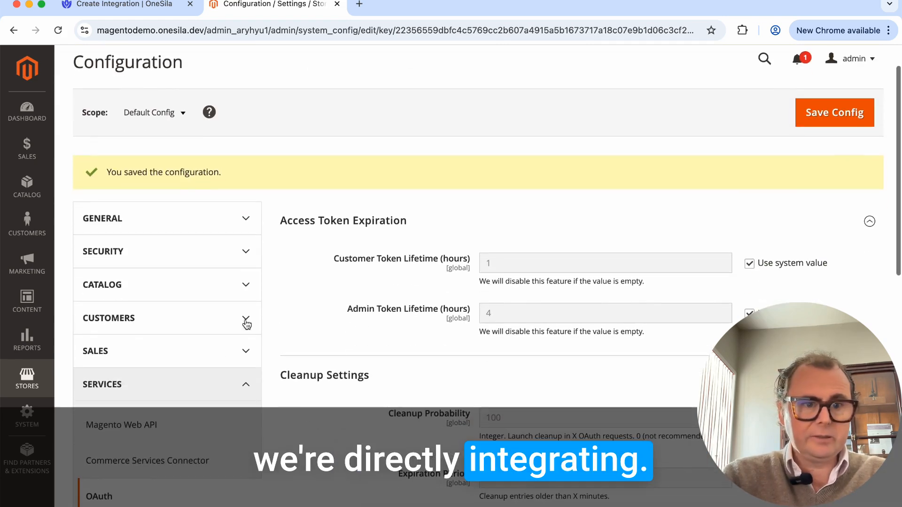
pyautogui.click(26, 420)
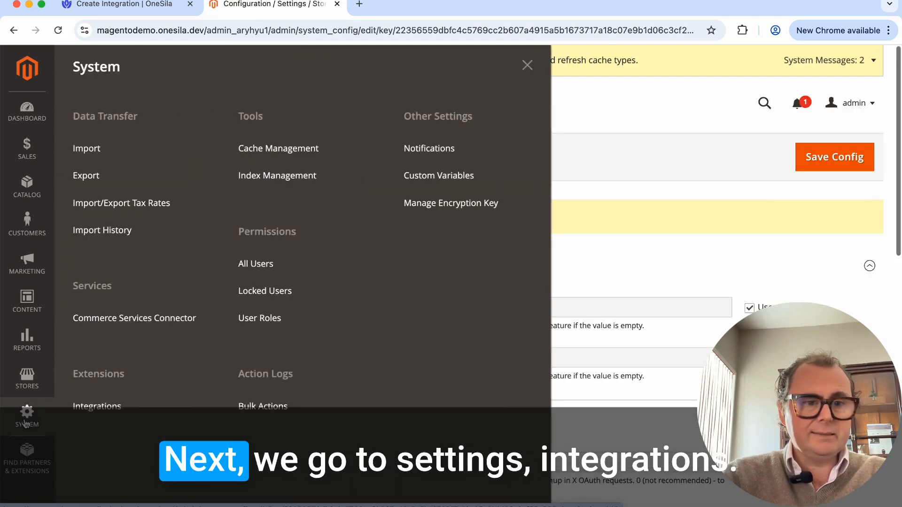
# Step: Add a new integration named OneSila and replace its contact e-mail with the team address
pyautogui.click(98, 407)
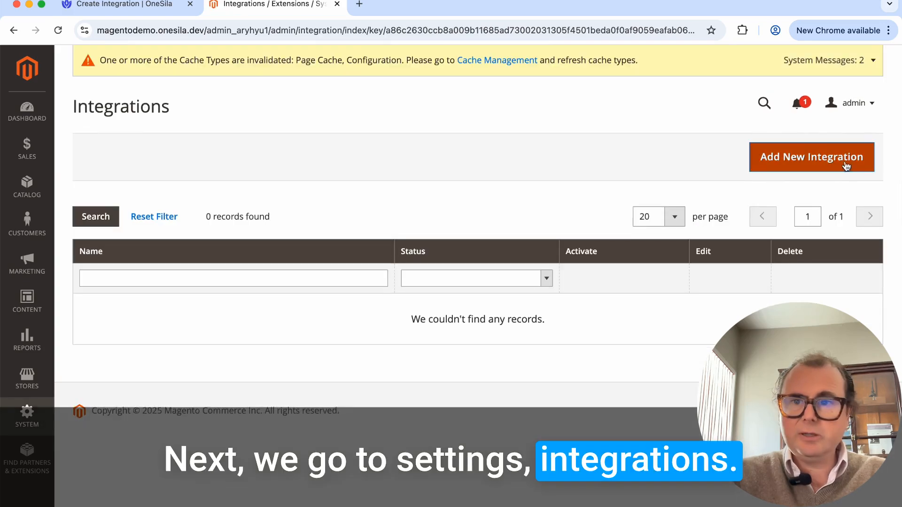
pyautogui.click(790, 160)
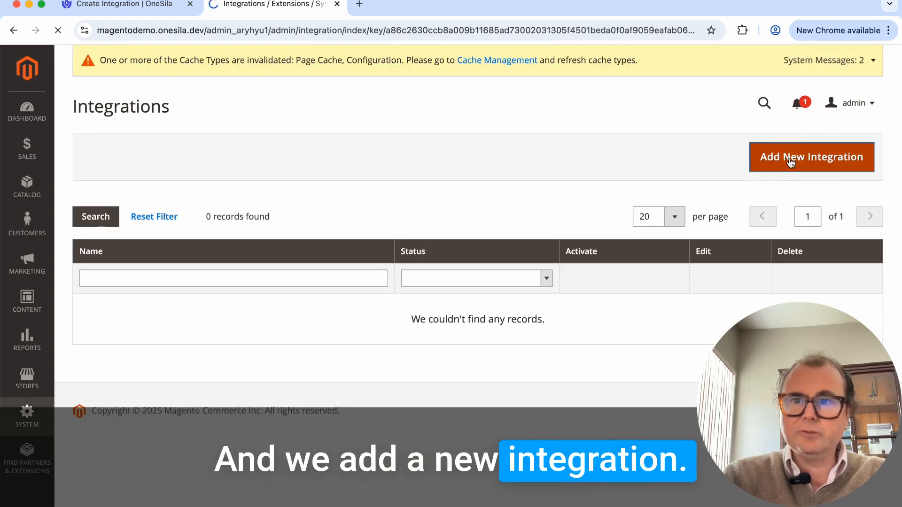
pyautogui.click(435, 260)
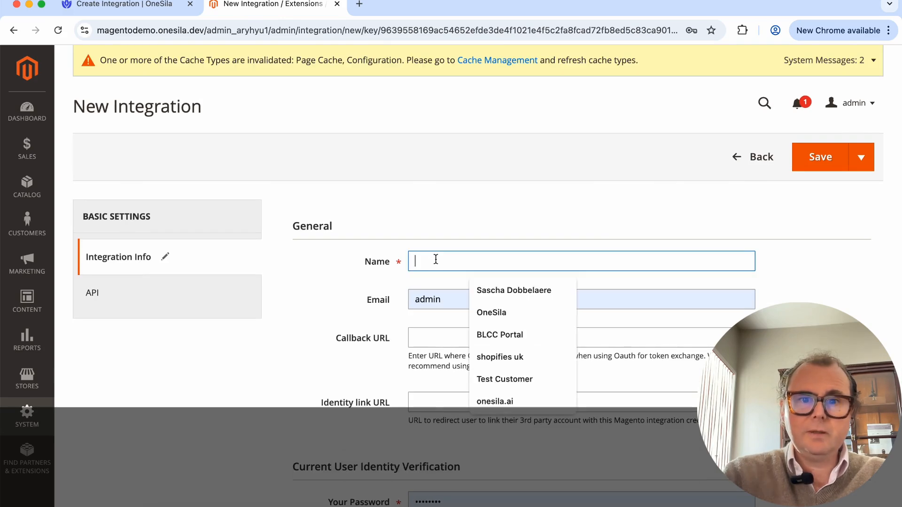
pyautogui.write('OneSila')
pyautogui.click(466, 301)
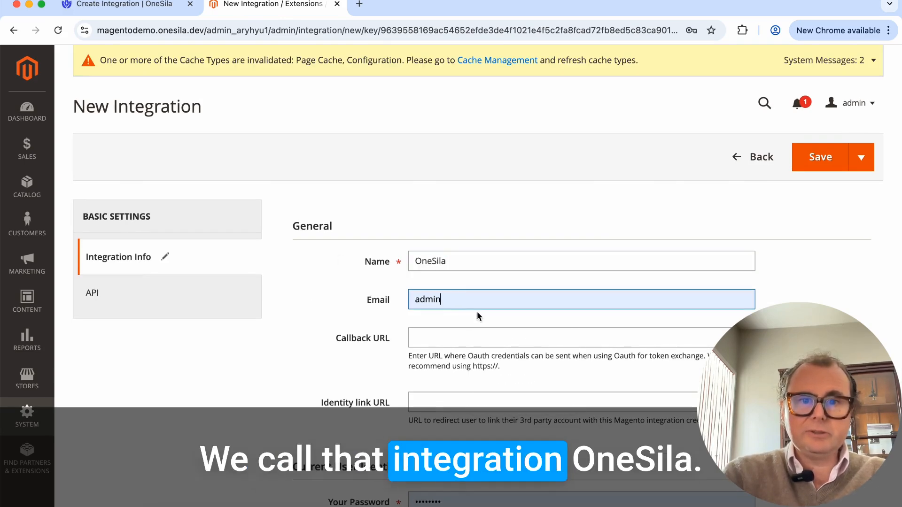
pyautogui.press('super+a')
pyautogui.press('BackSpace')
pyautogui.write('team@')
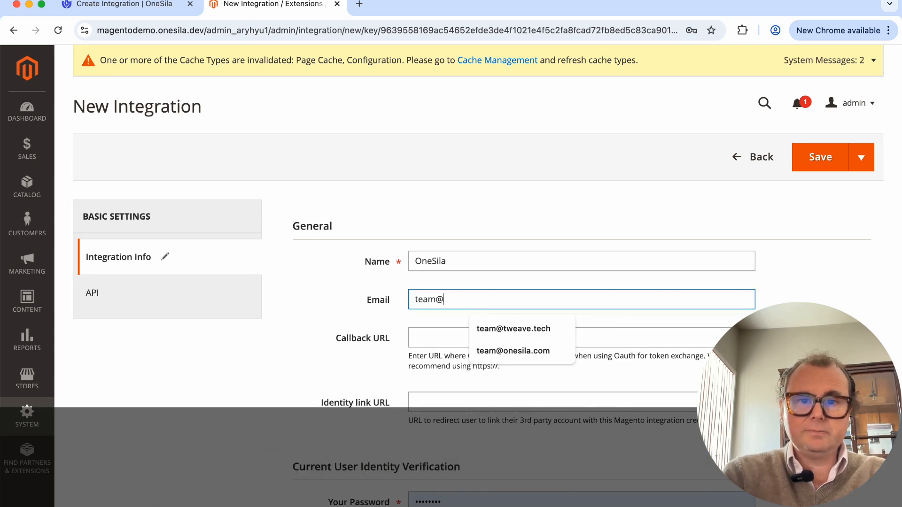
# Step: Set the integration's API Resource Access to All and save it
pyautogui.scroll(-3, 446, 301)
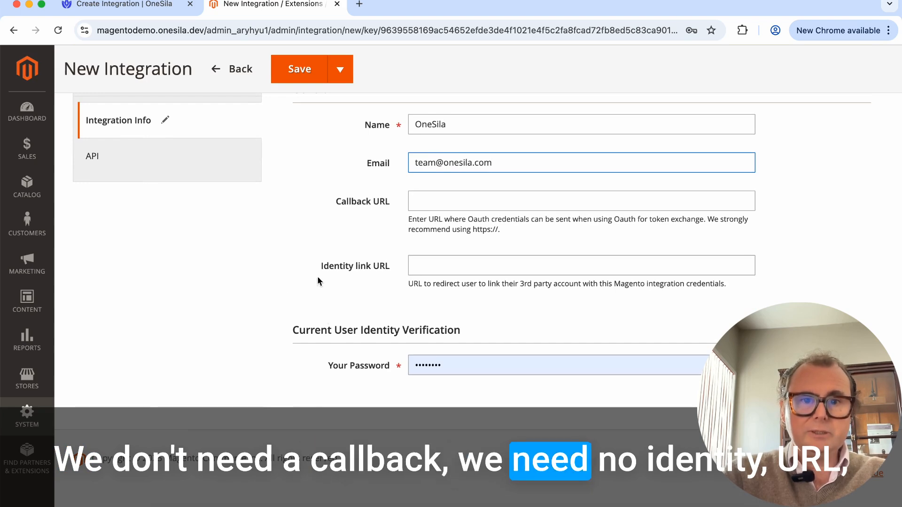
pyautogui.moveTo(329, 365); pyautogui.dragTo(389, 369)
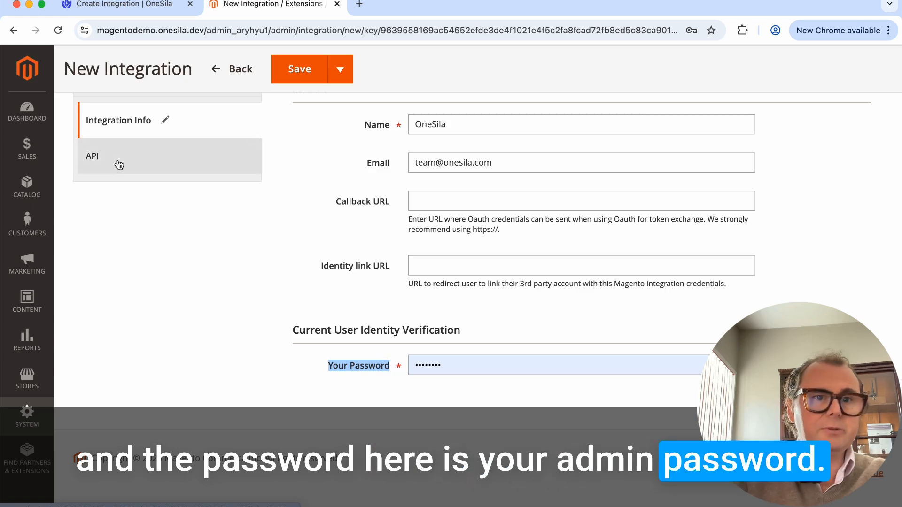
pyautogui.scroll(3, 118, 164)
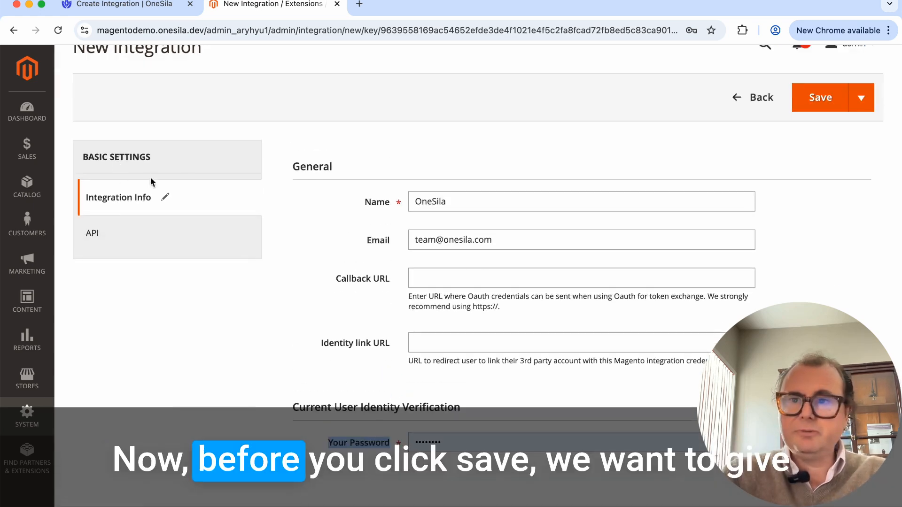
pyautogui.click(111, 236)
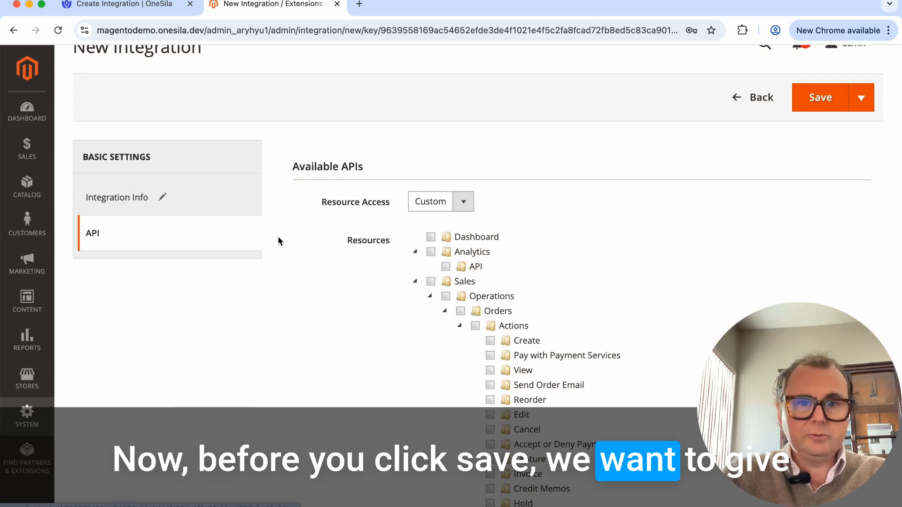
pyautogui.click(440, 201)
pyautogui.click(425, 215)
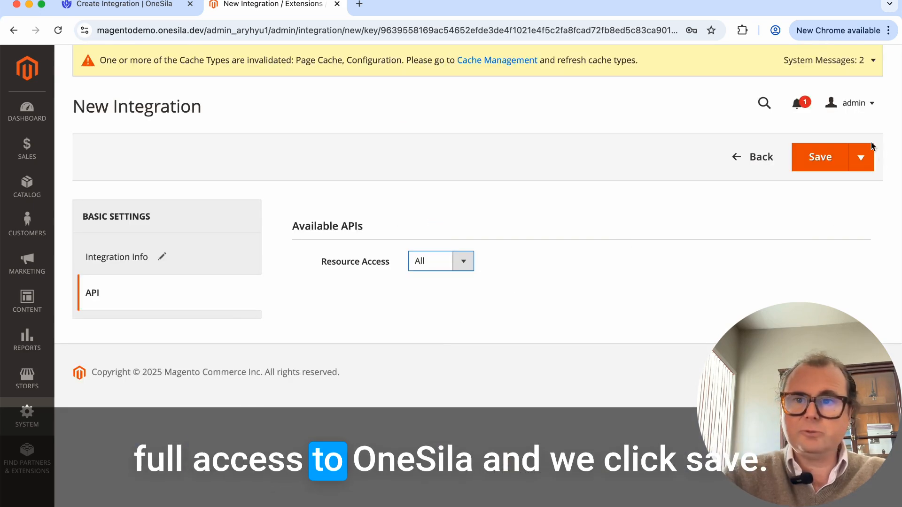
pyautogui.click(829, 163)
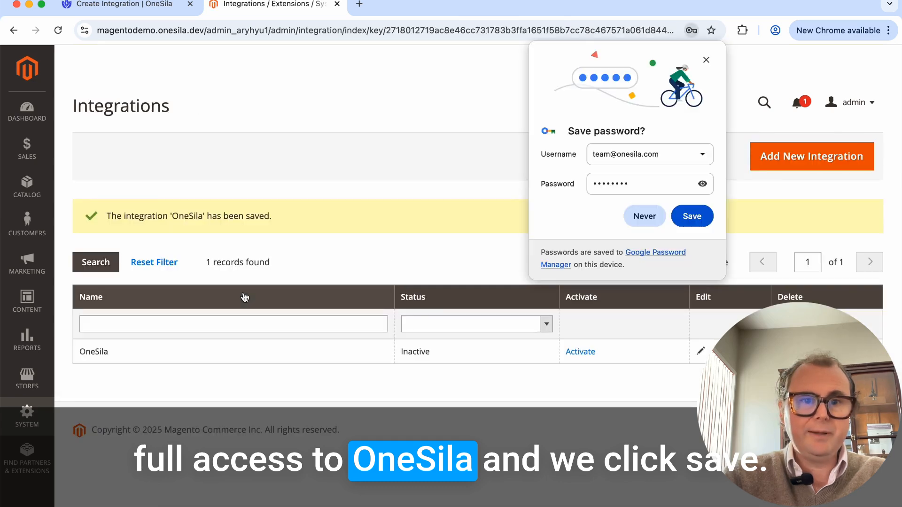
# Step: Dismiss the password prompt, activate and allow OneSila, then select its access token
pyautogui.click(708, 61)
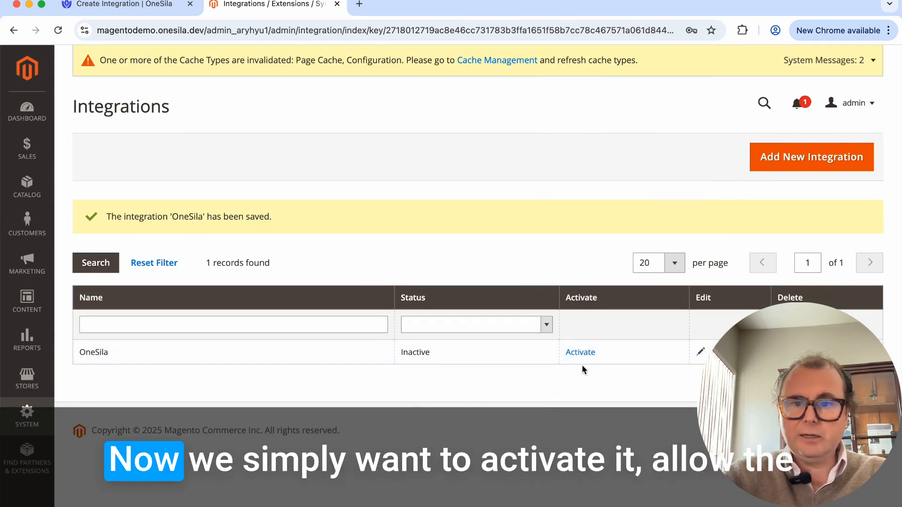
pyautogui.click(587, 352)
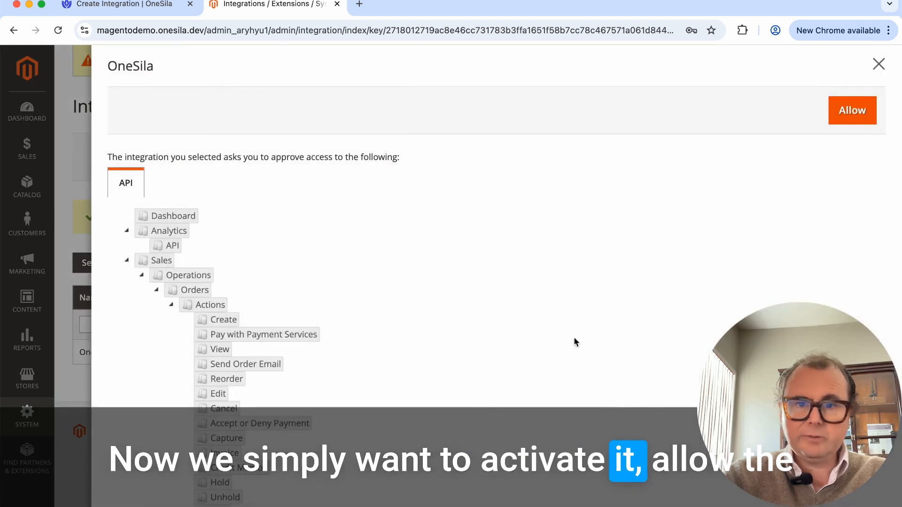
pyautogui.click(861, 112)
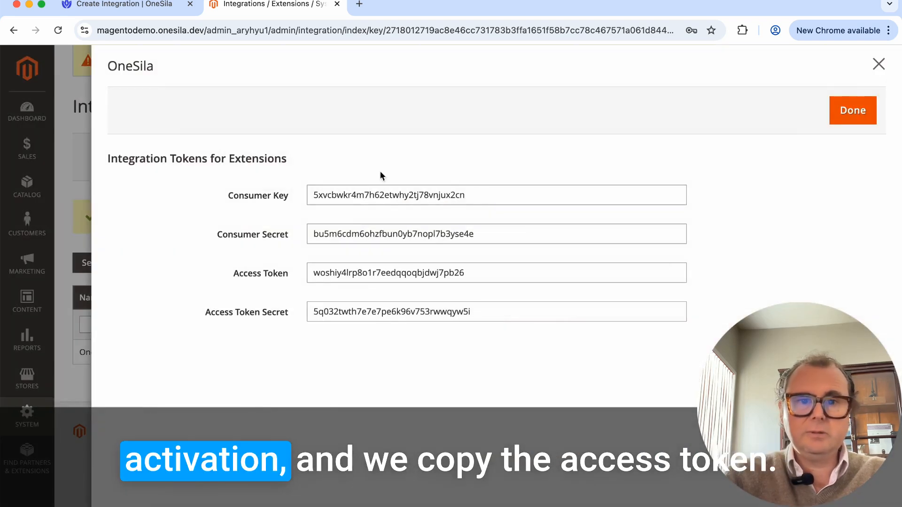
pyautogui.click(359, 272)
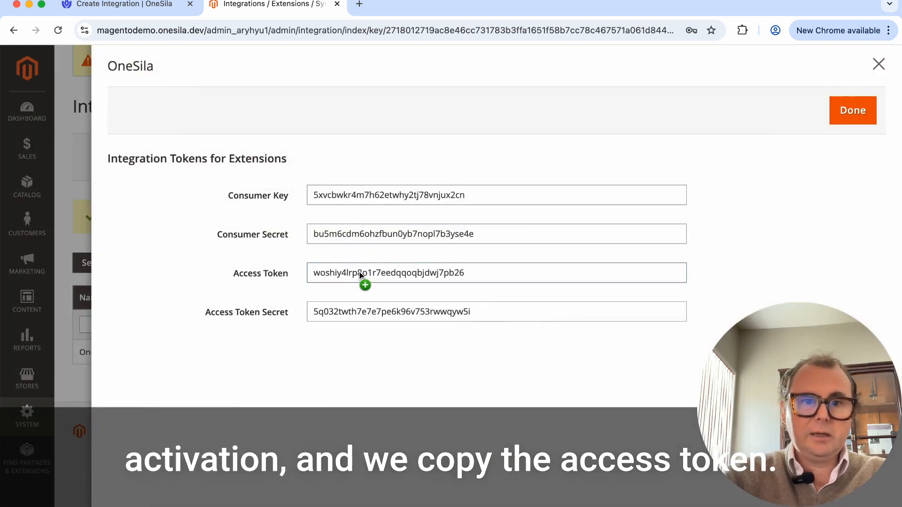
pyautogui.doubleClick(359, 272)
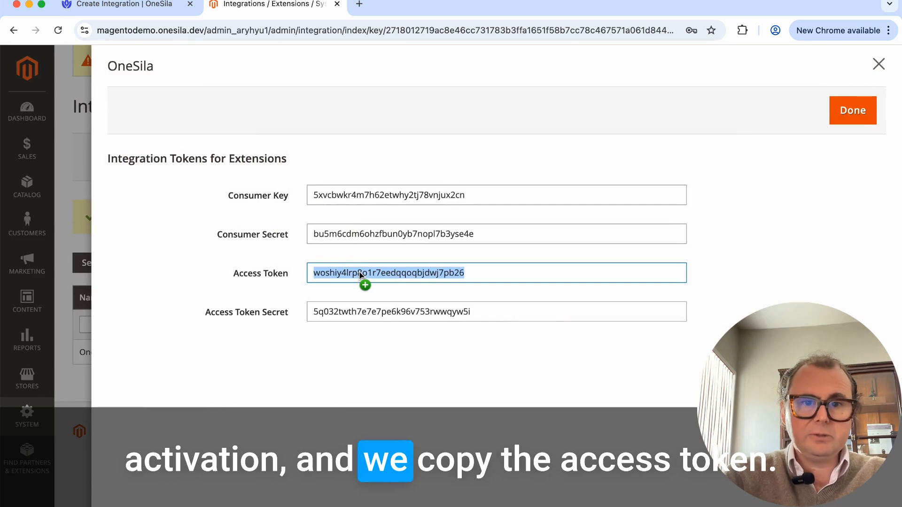
# Step: Paste the Magento access token into Host API Key and finish creating the integration
pyautogui.click(159, 7)
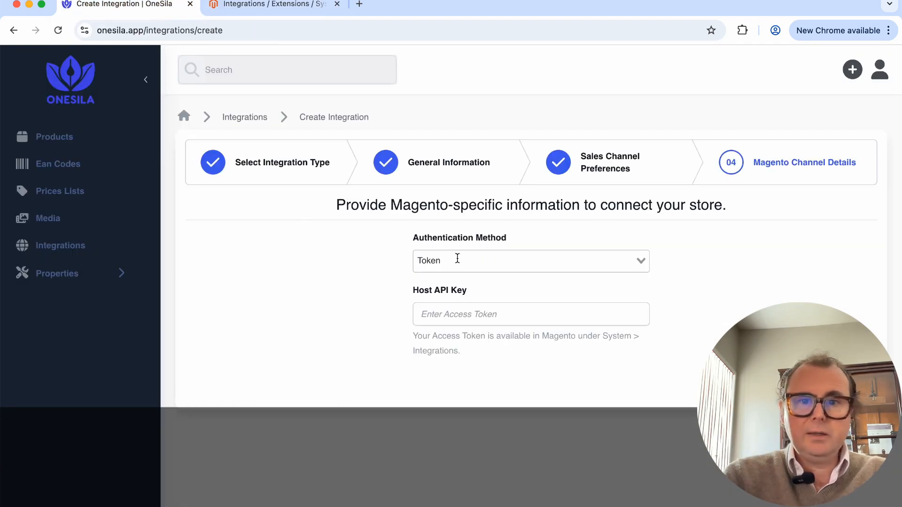
pyautogui.click(444, 318)
pyautogui.press('super+v')
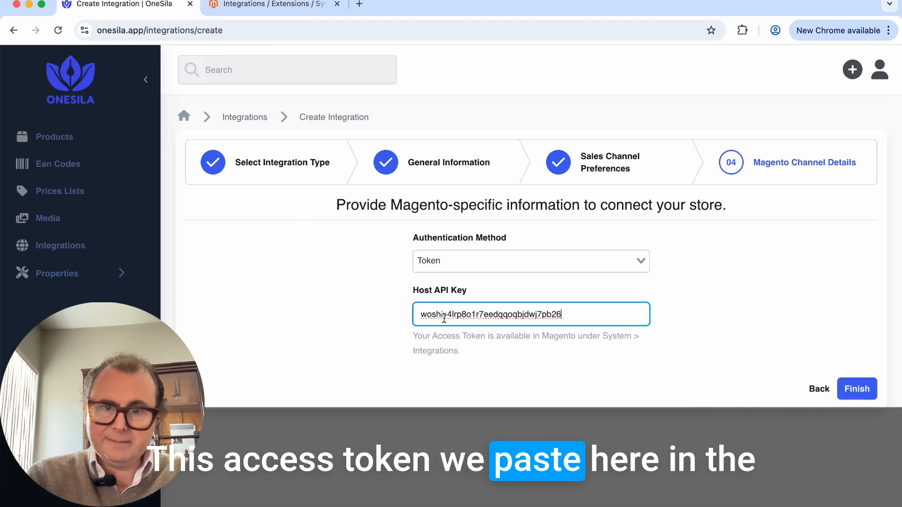
pyautogui.click(851, 393)
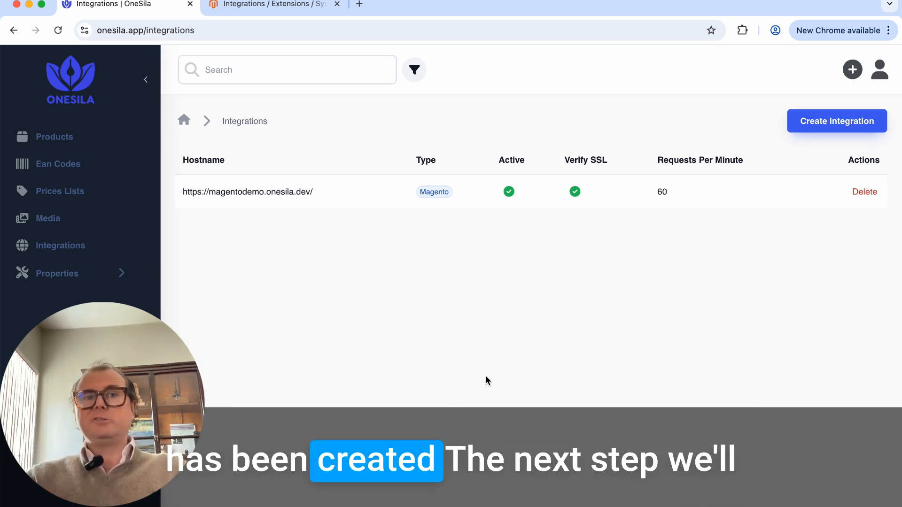
# Step: Create an import for the Magento integration, confirming en_GB→English and GBP→GBP mappings
pyautogui.click(252, 193)
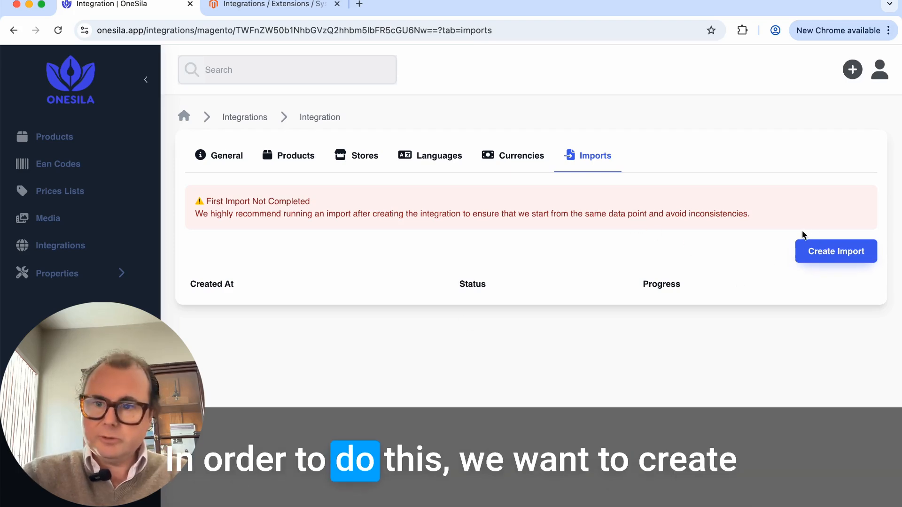
pyautogui.click(834, 254)
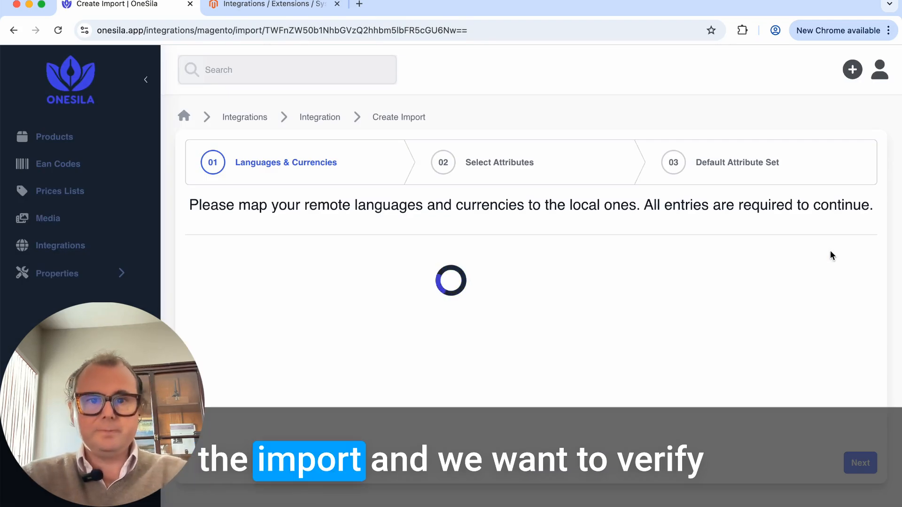
pyautogui.scroll(-2, 575, 389)
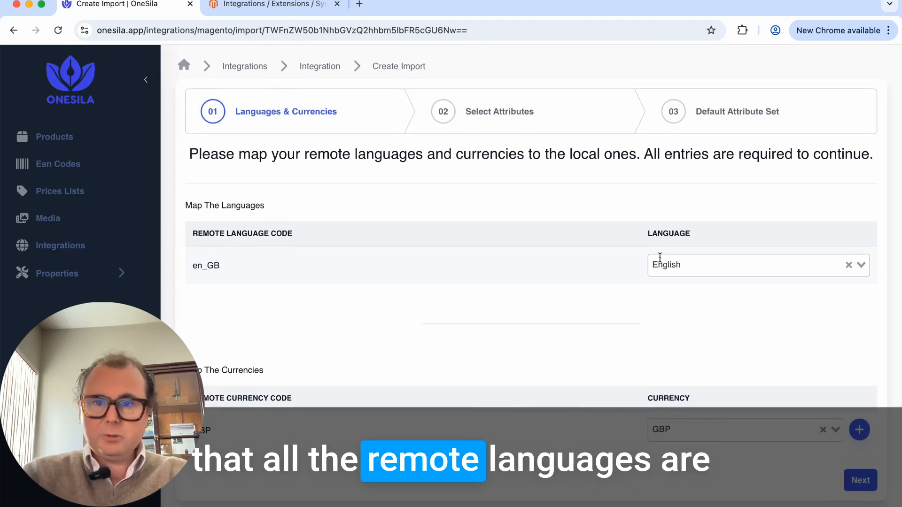
pyautogui.scroll(-1, 667, 265)
pyautogui.scroll(1, 454, 303)
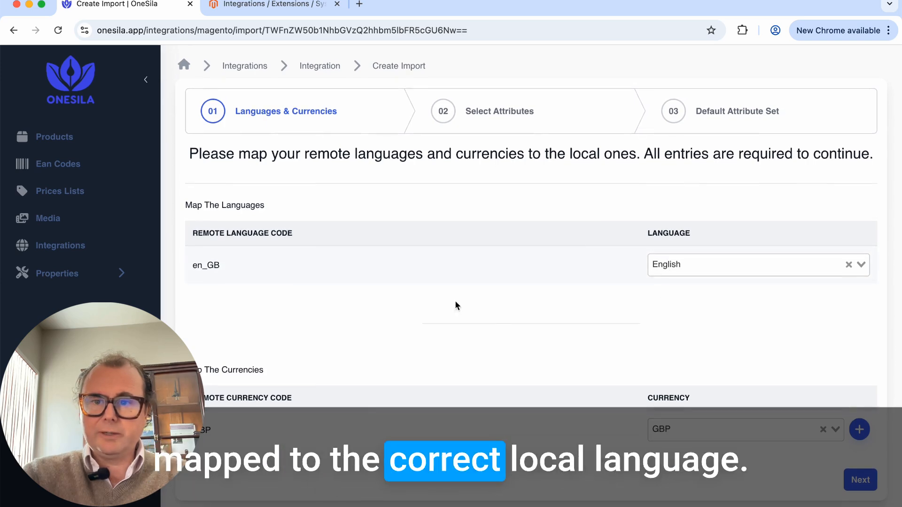
pyautogui.scroll(-1, 458, 385)
pyautogui.scroll(1, 417, 378)
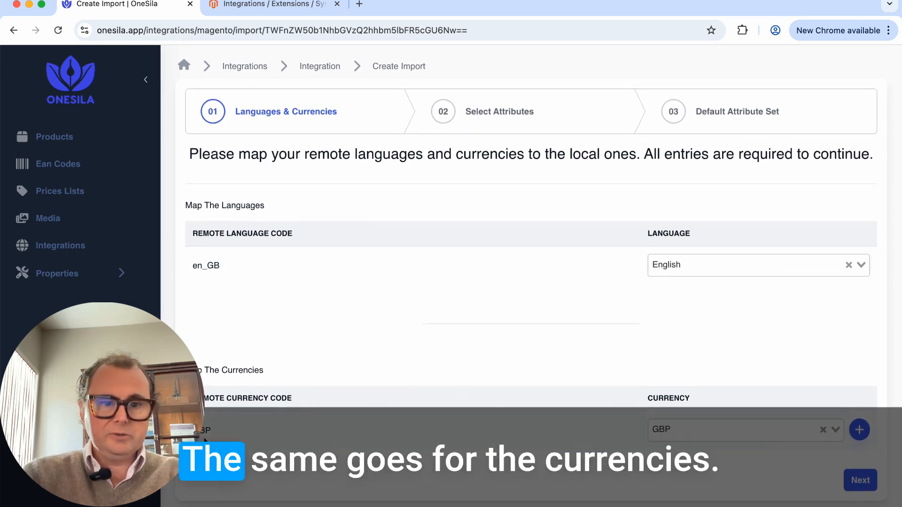
pyautogui.click(865, 481)
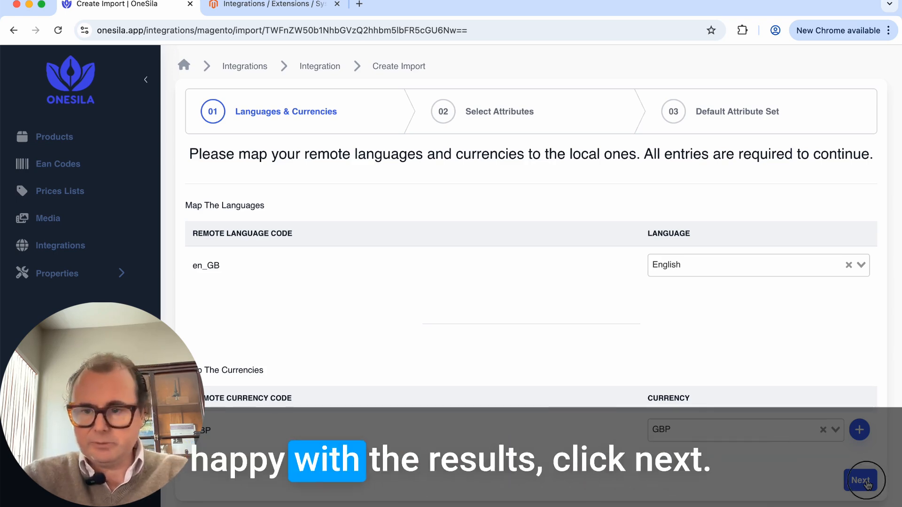
# Step: Select all 43 attributes and page through the attribute table
pyautogui.scroll(-2, 669, 338)
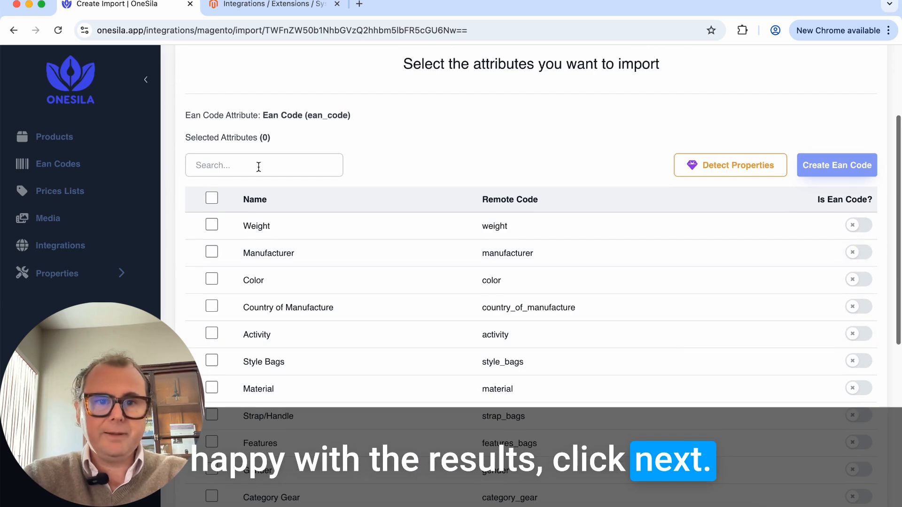
pyautogui.scroll(3, 620, 306)
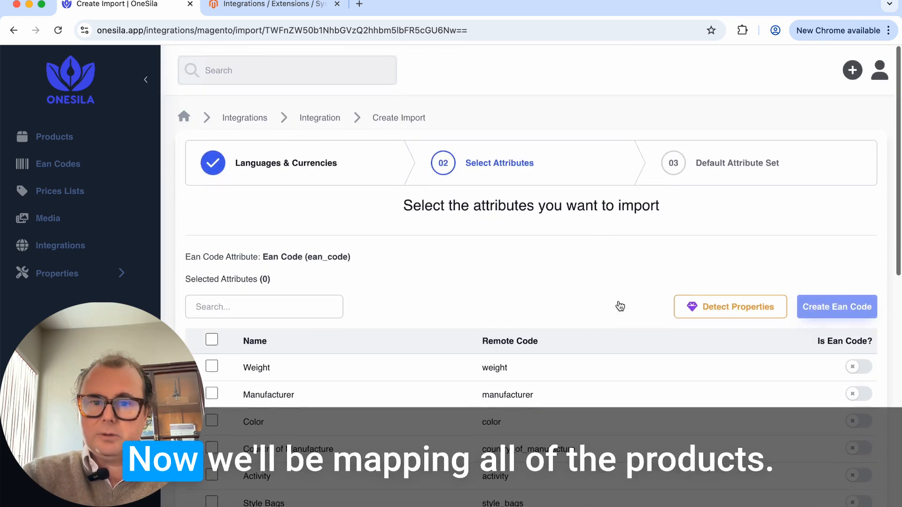
pyautogui.click(212, 338)
pyautogui.scroll(-10, 475, 373)
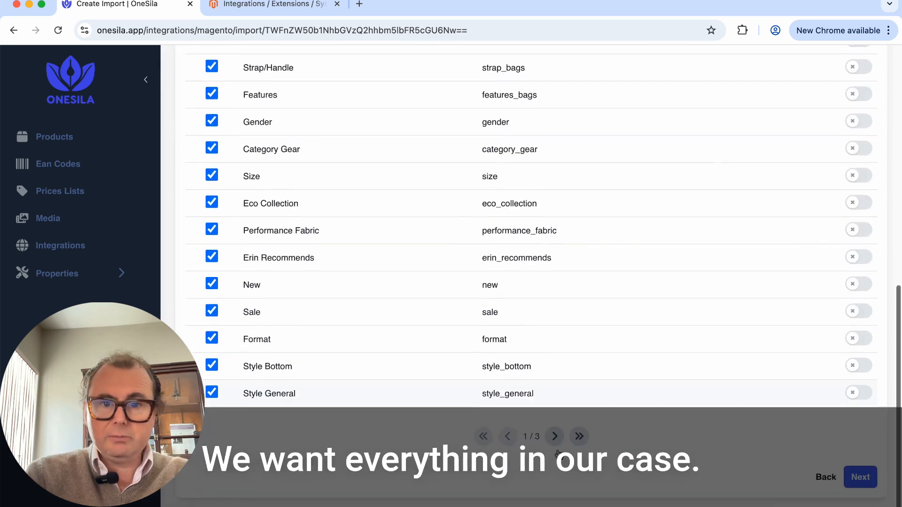
pyautogui.click(554, 439)
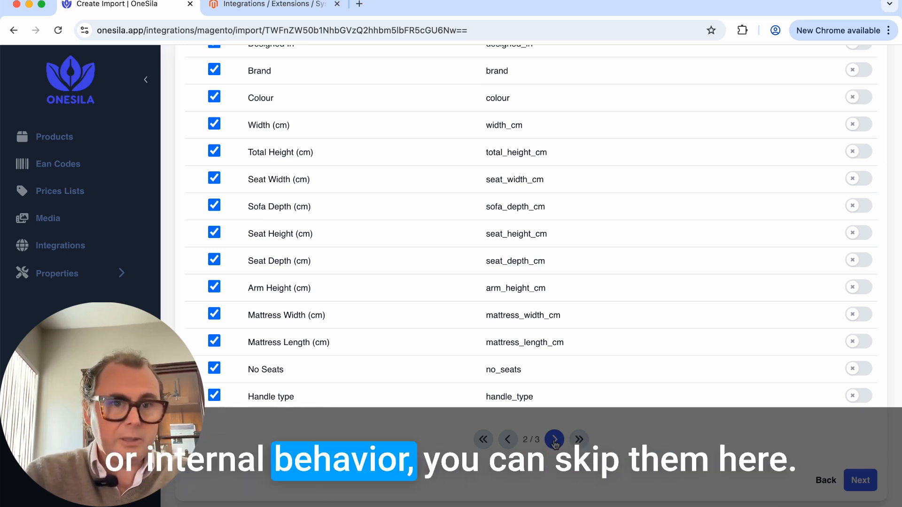
pyautogui.click(555, 441)
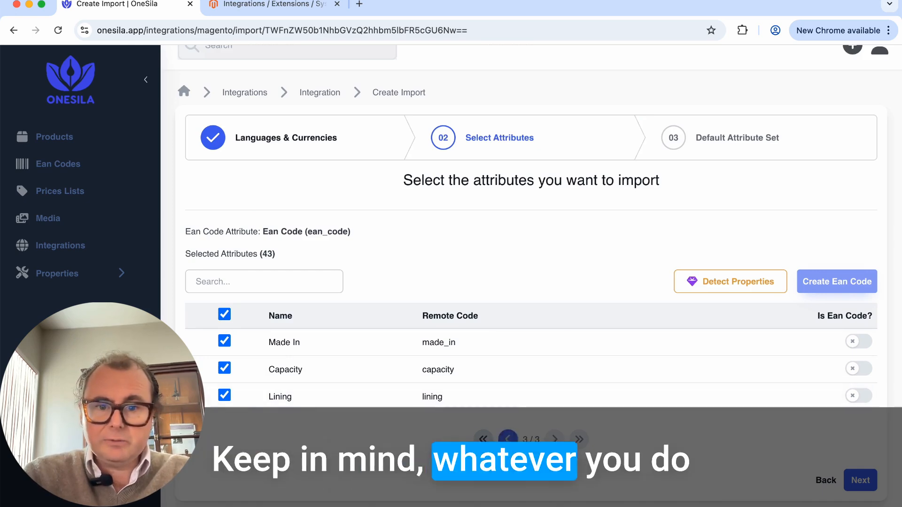
pyautogui.click(483, 440)
pyautogui.scroll(-5, 617, 372)
pyautogui.scroll(4, 618, 373)
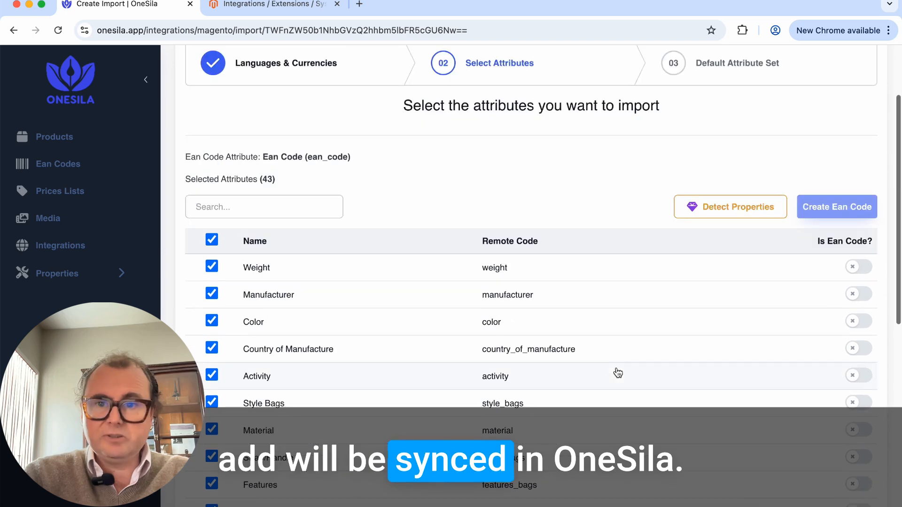
pyautogui.scroll(-8, 794, 358)
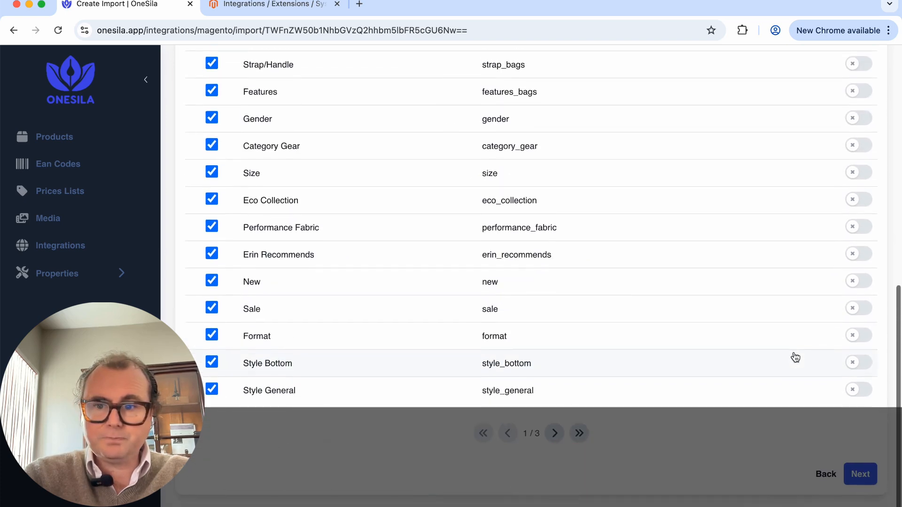
pyautogui.click(554, 439)
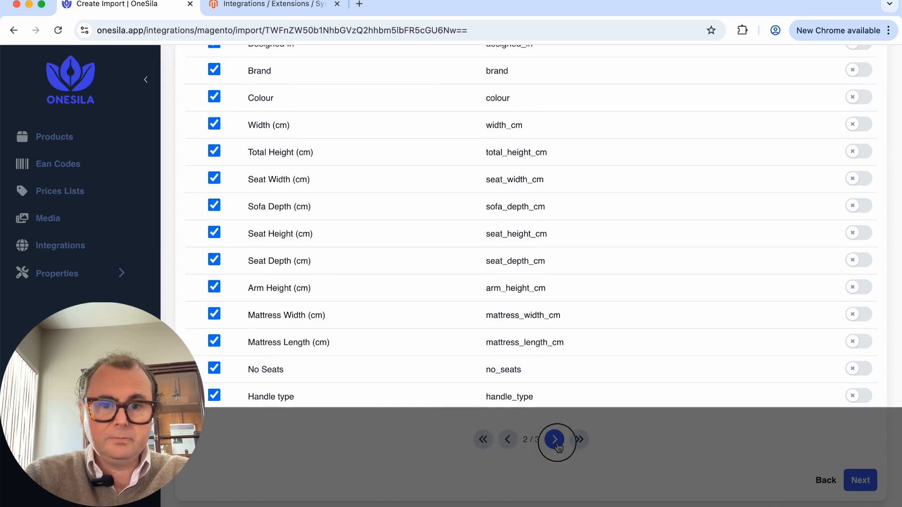
pyautogui.click(554, 440)
pyautogui.click(508, 439)
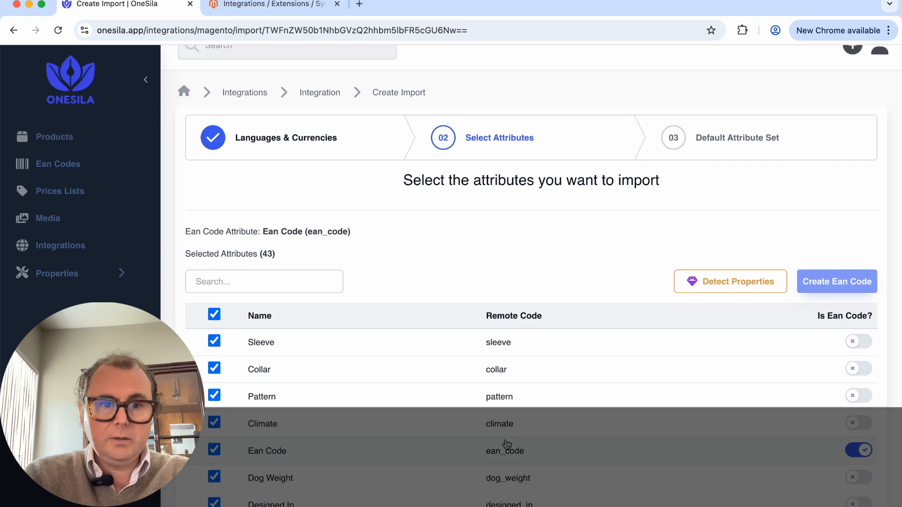
# Step: Keep the Ean Code row marked as the EAN code attribute
pyautogui.scroll(-2, 644, 420)
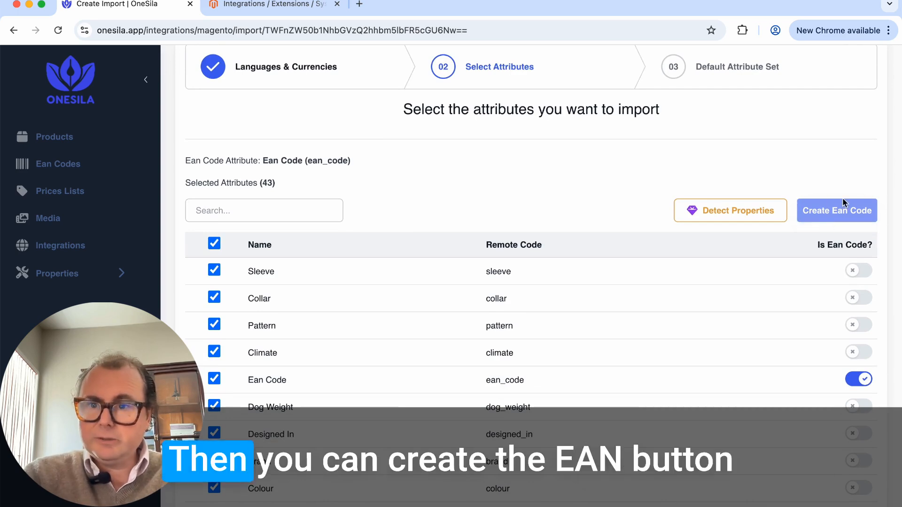
pyautogui.scroll(-2, 581, 444)
pyautogui.scroll(-2, 581, 444)
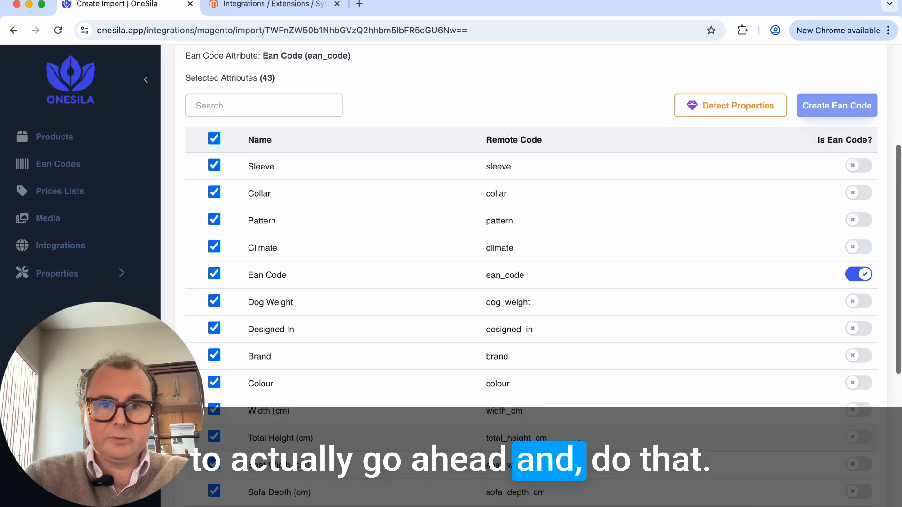
pyautogui.scroll(-6, 581, 443)
pyautogui.scroll(6, 798, 282)
pyautogui.click(866, 258)
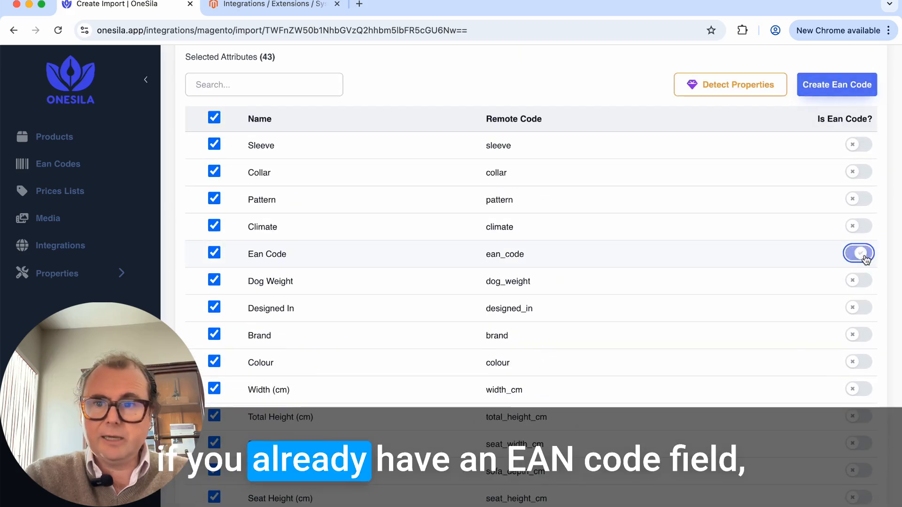
pyautogui.click(865, 259)
pyautogui.scroll(-6, 850, 263)
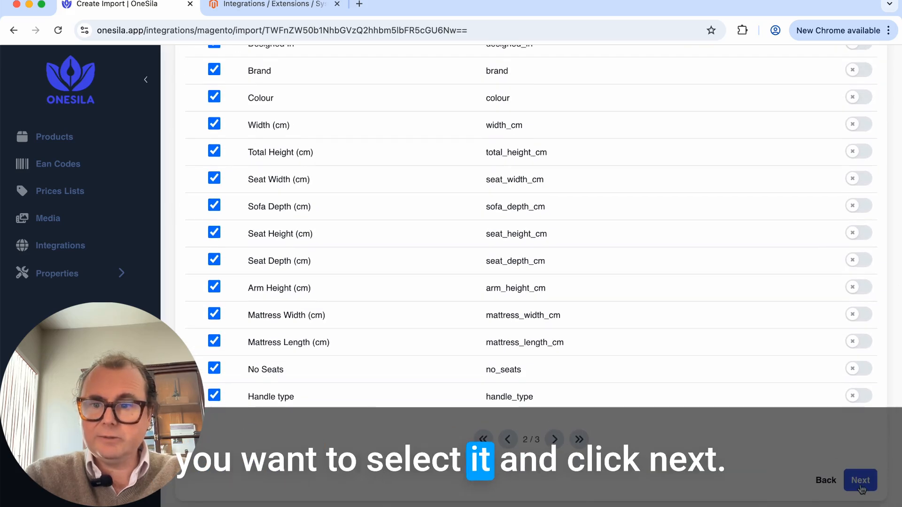
# Step: Leave Default enabled as the default attribute set and finish the Magento import wizard
pyautogui.click(861, 480)
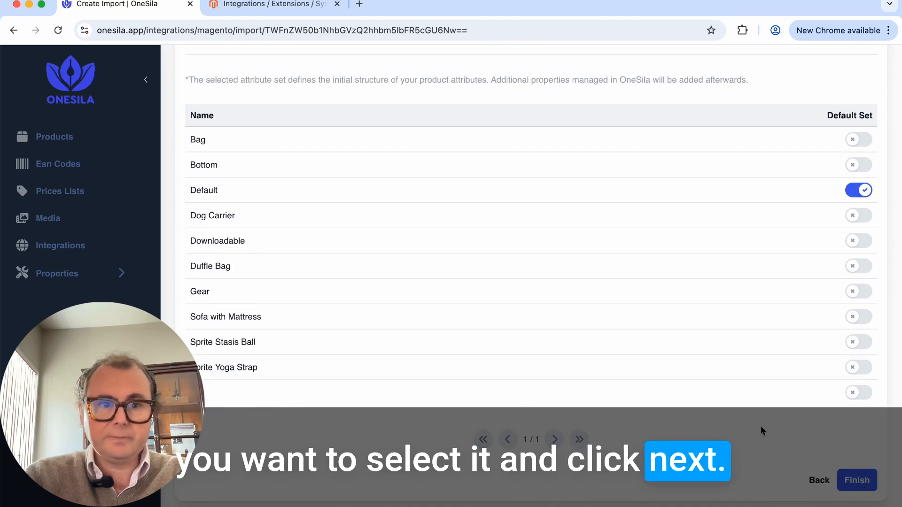
pyautogui.scroll(3, 698, 210)
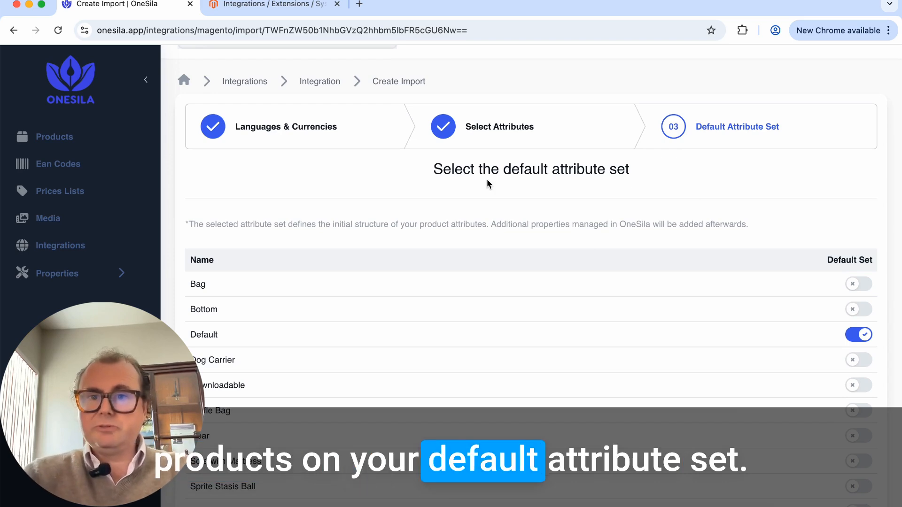
pyautogui.scroll(-2, 499, 358)
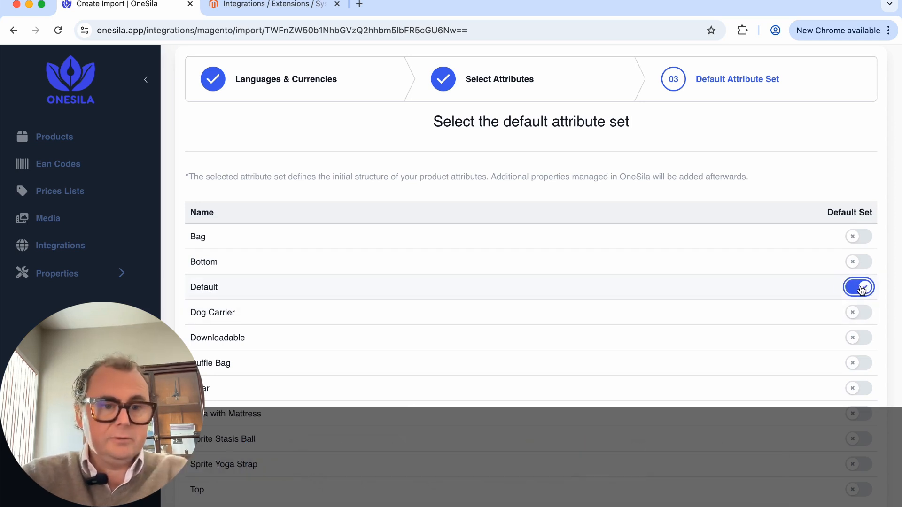
pyautogui.scroll(-3, 861, 290)
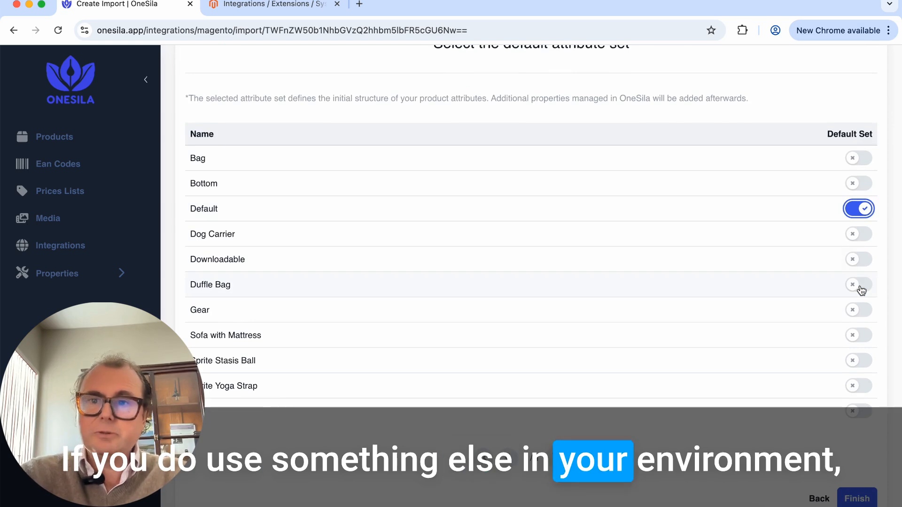
pyautogui.scroll(3, 860, 317)
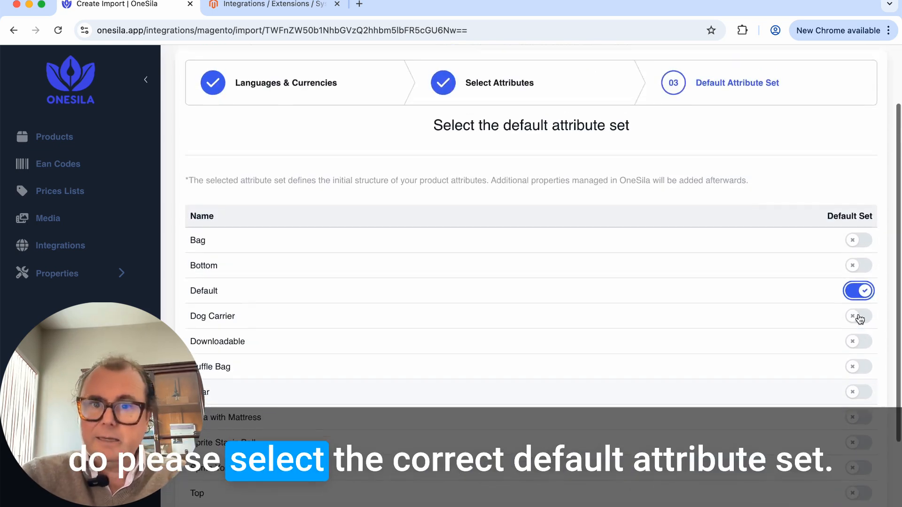
pyautogui.scroll(-3, 859, 317)
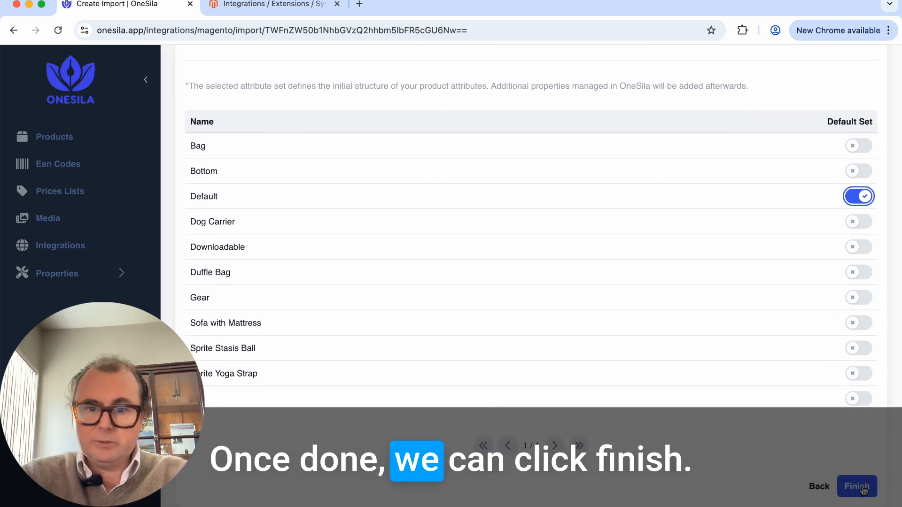
pyautogui.click(862, 489)
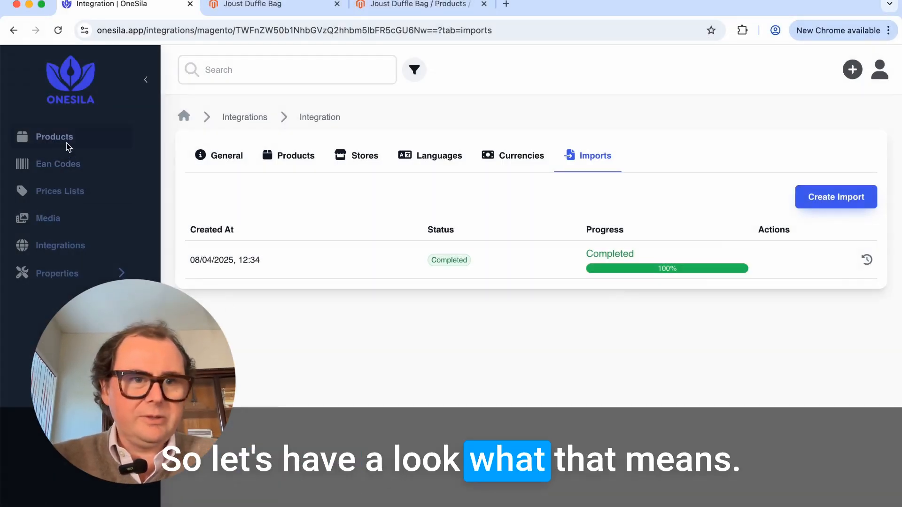
# Step: Open the Products list once the Magento import reaches 100% completed
pyautogui.click(57, 138)
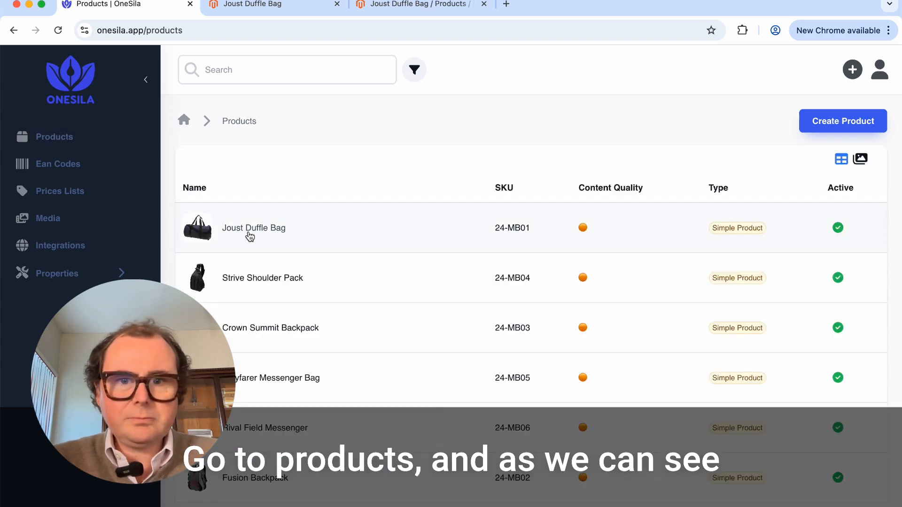
# Step: Open the Joust Duffle Bag and review its Properties tab, showing Product Type Bag
pyautogui.scroll(-15, 455, 352)
pyautogui.scroll(15, 455, 352)
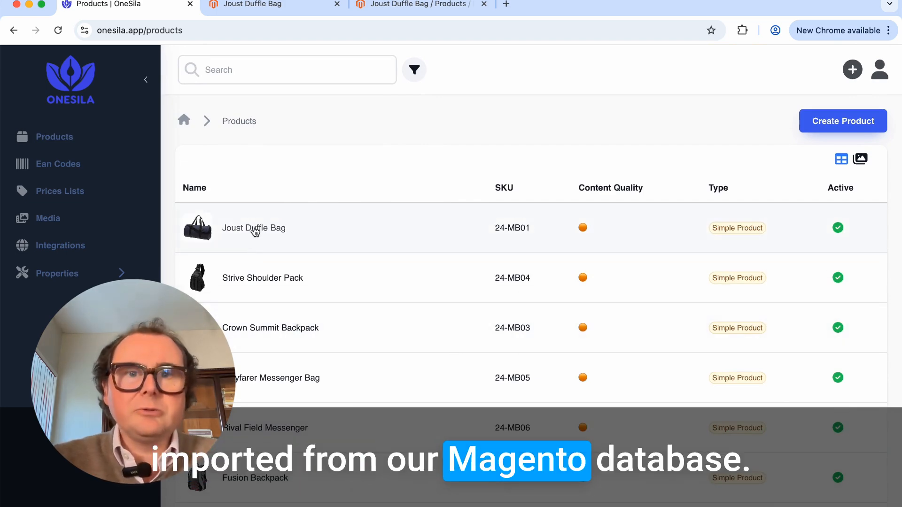
pyautogui.click(254, 230)
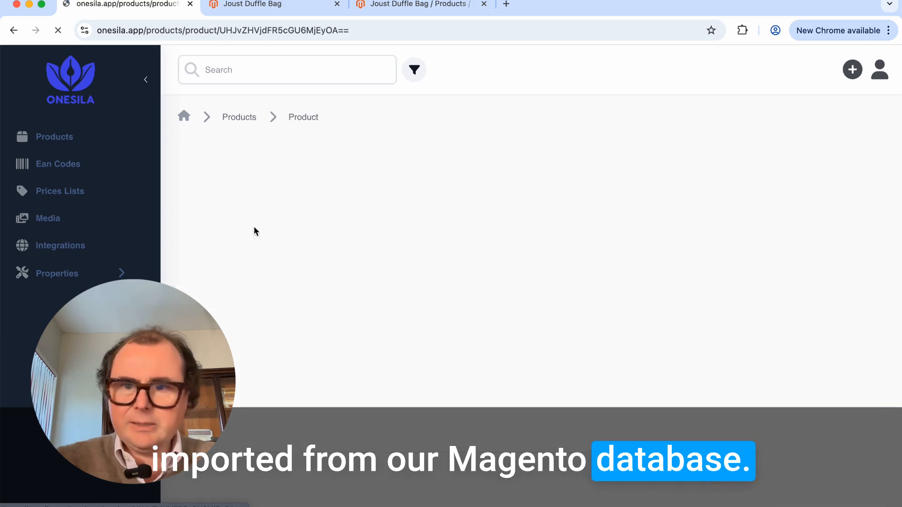
pyautogui.click(443, 272)
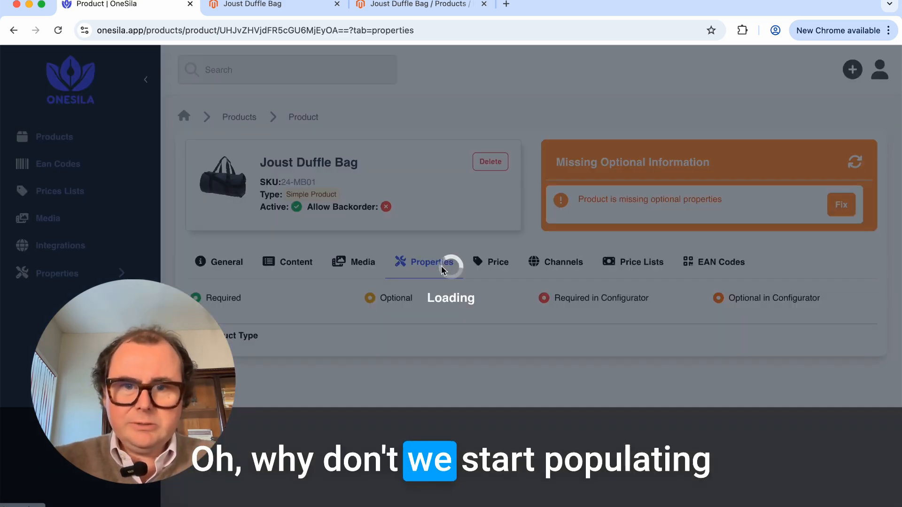
pyautogui.scroll(-5, 500, 339)
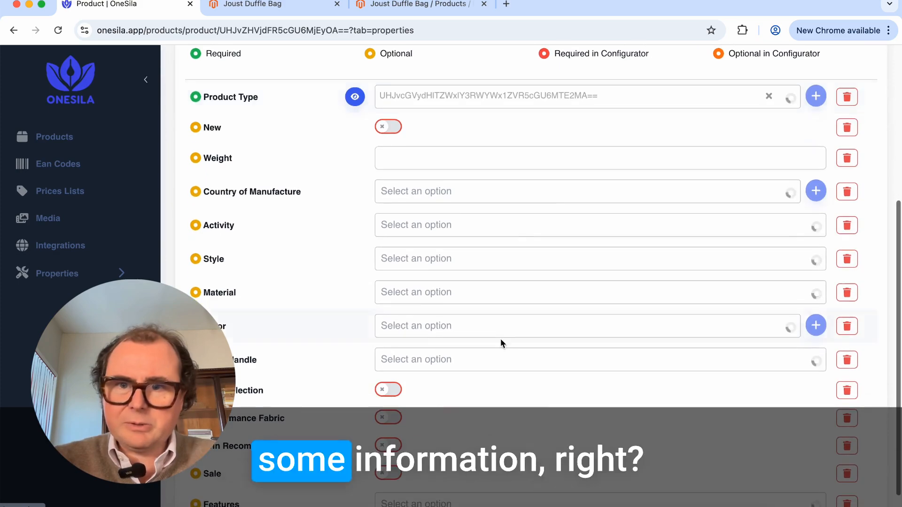
pyautogui.scroll(-1, 293, 336)
pyautogui.scroll(6, 294, 337)
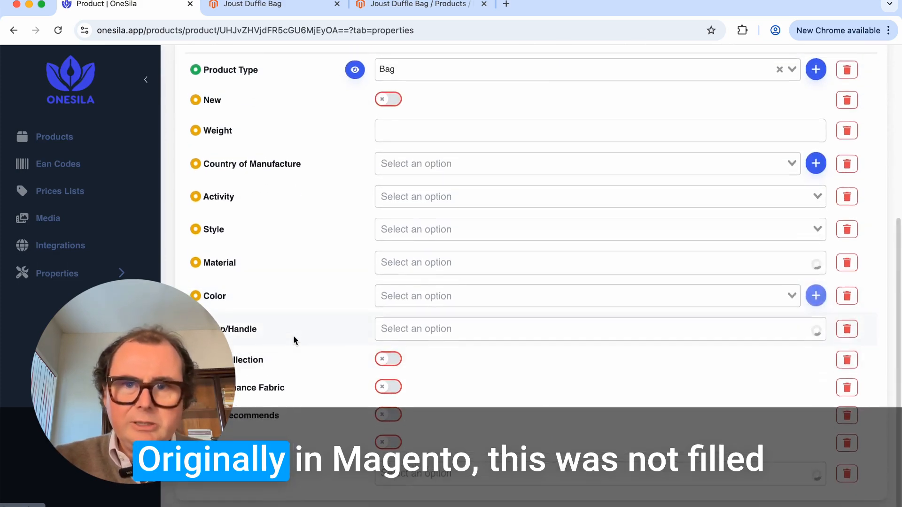
pyautogui.scroll(-6, 293, 336)
pyautogui.scroll(6, 294, 335)
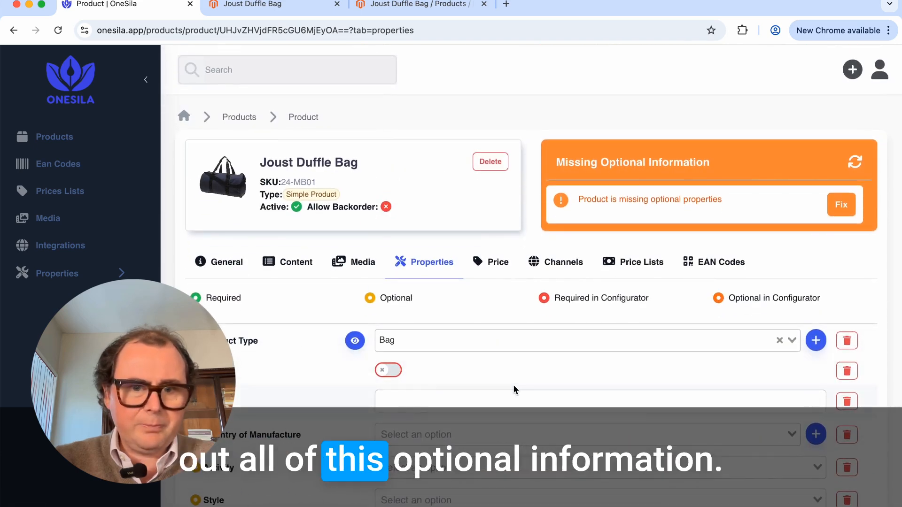
pyautogui.scroll(-2, 564, 366)
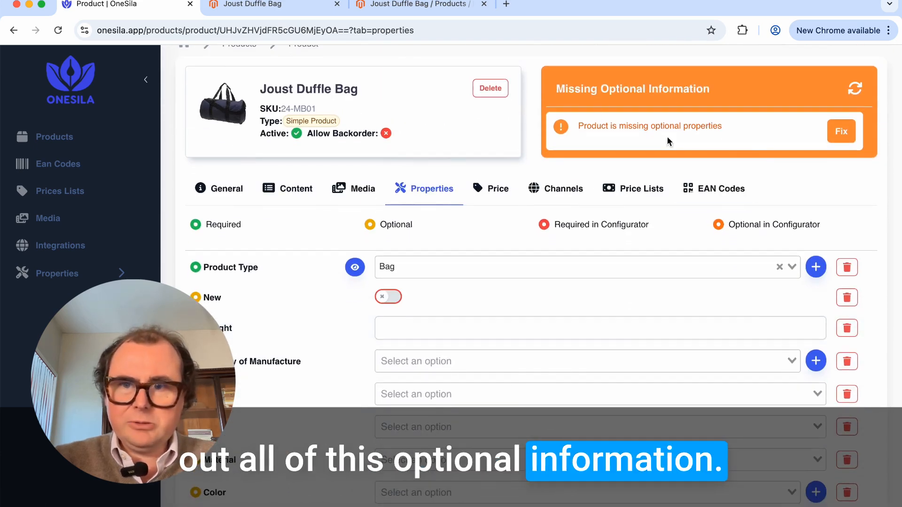
pyautogui.scroll(2, 596, 324)
pyautogui.scroll(-2, 479, 392)
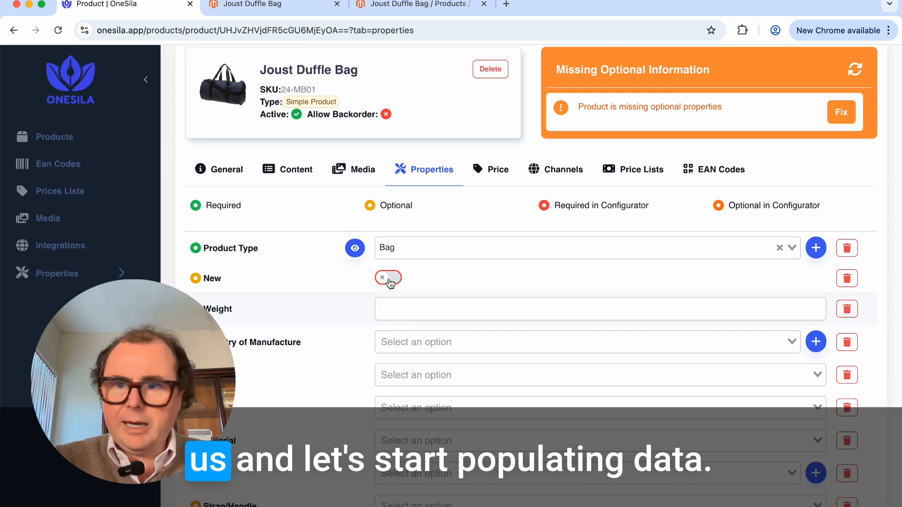
# Step: Keep the product marked as not New and enter a weight of 1.5
pyautogui.click(386, 277)
pyautogui.click(386, 277)
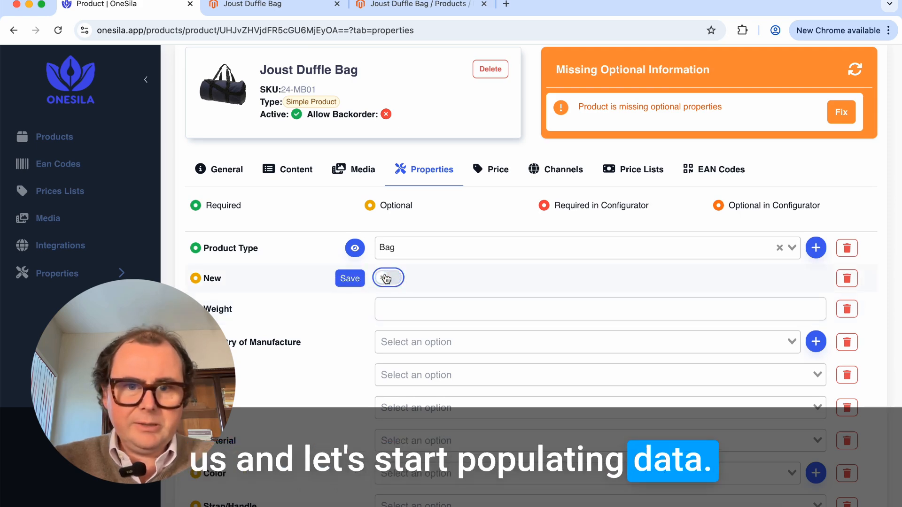
pyautogui.click(355, 281)
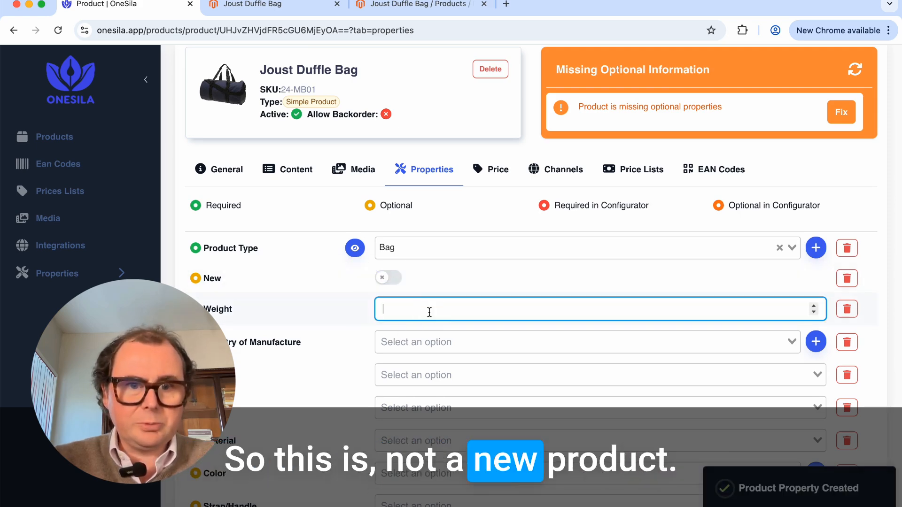
pyautogui.write('1.5')
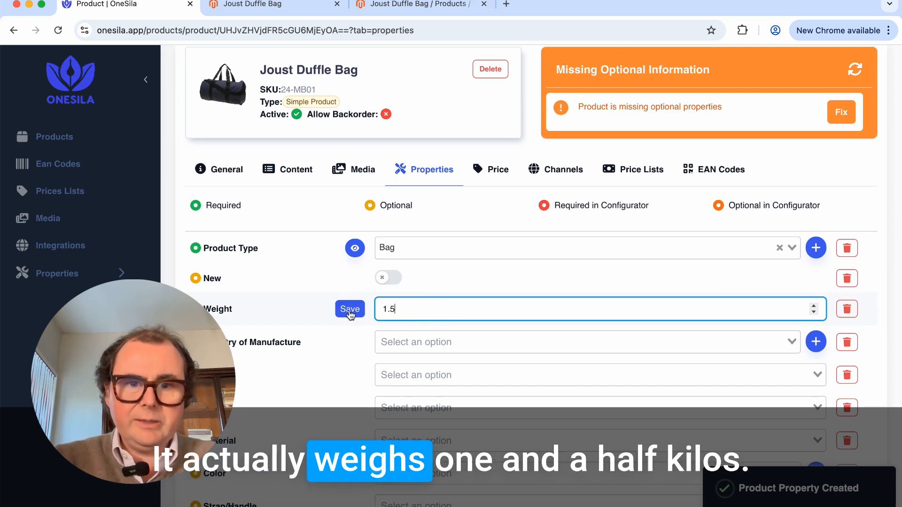
pyautogui.scroll(-1, 373, 353)
# Step: Set country of manufacture to Belgium and activity to Overnight
pyautogui.click(389, 302)
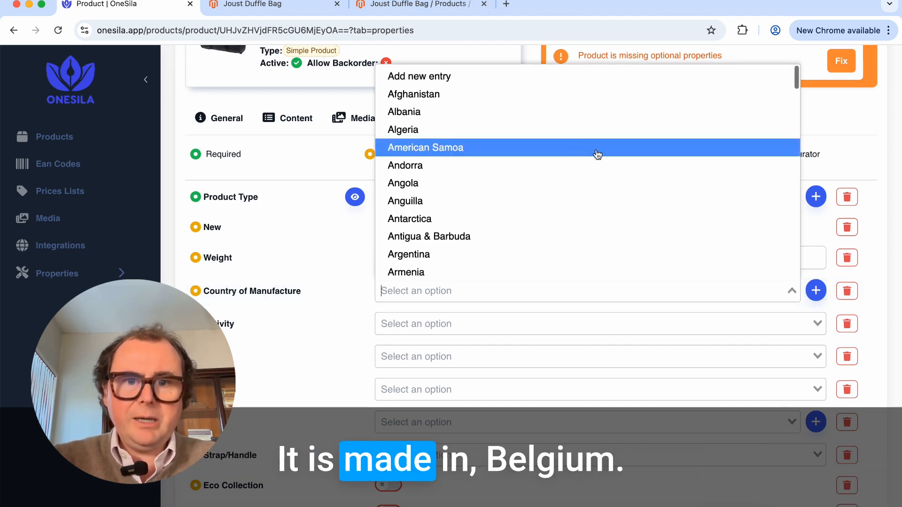
pyautogui.scroll(-5, 596, 155)
pyautogui.click(521, 172)
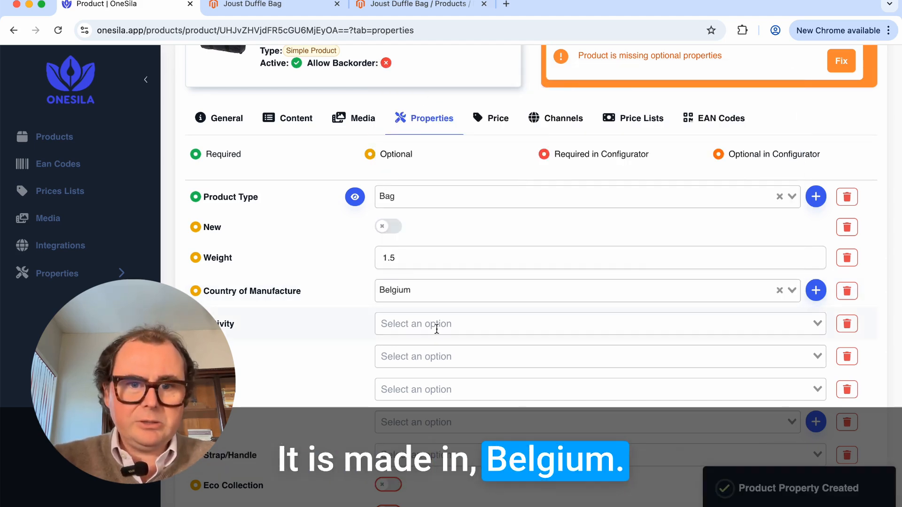
pyautogui.click(437, 324)
pyautogui.scroll(-5, 453, 228)
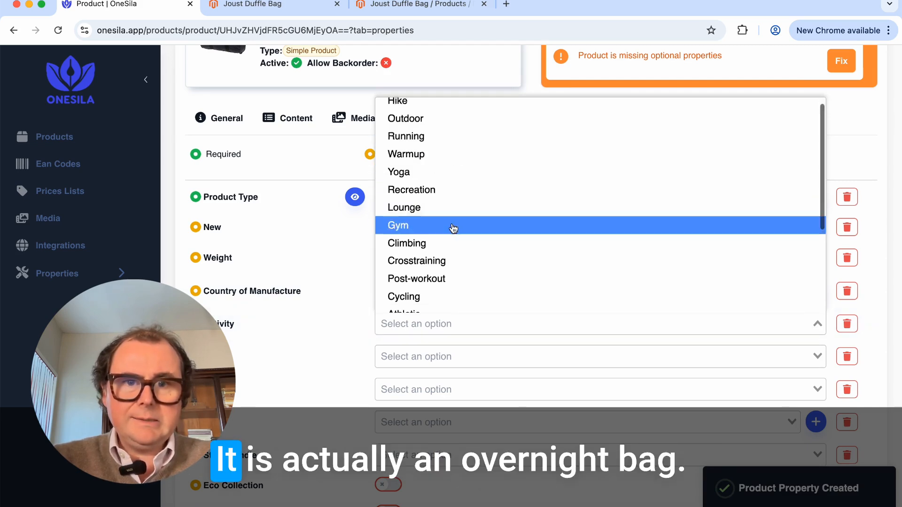
pyautogui.click(440, 268)
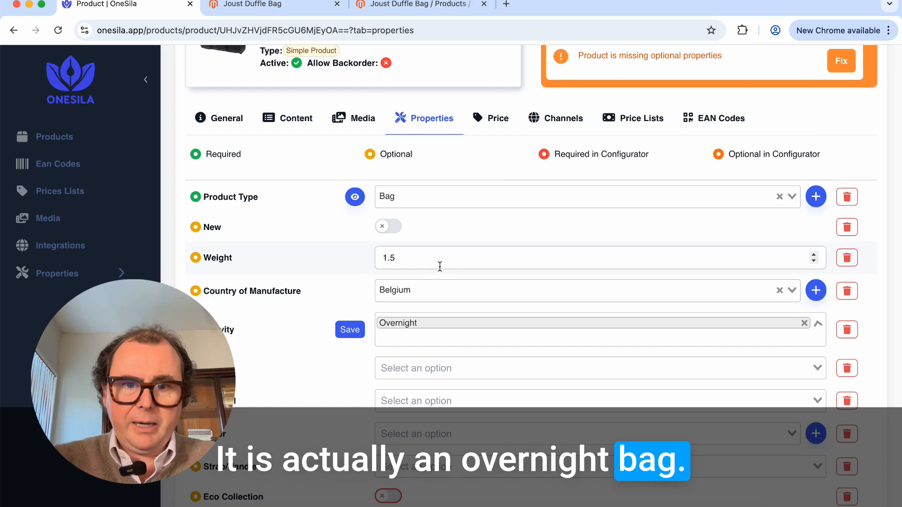
pyautogui.click(345, 329)
# Step: Set the style to Duffel and the material to Leather
pyautogui.scroll(-2, 350, 331)
pyautogui.click(380, 276)
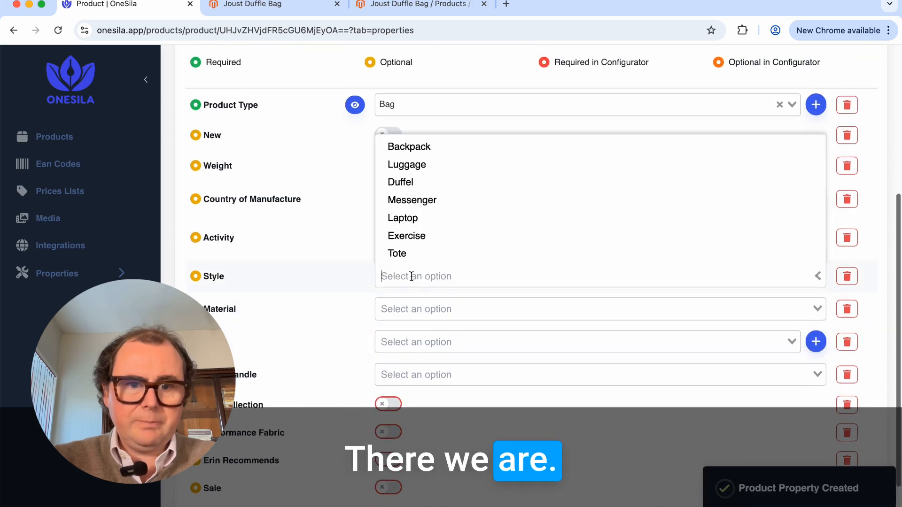
pyautogui.click(446, 182)
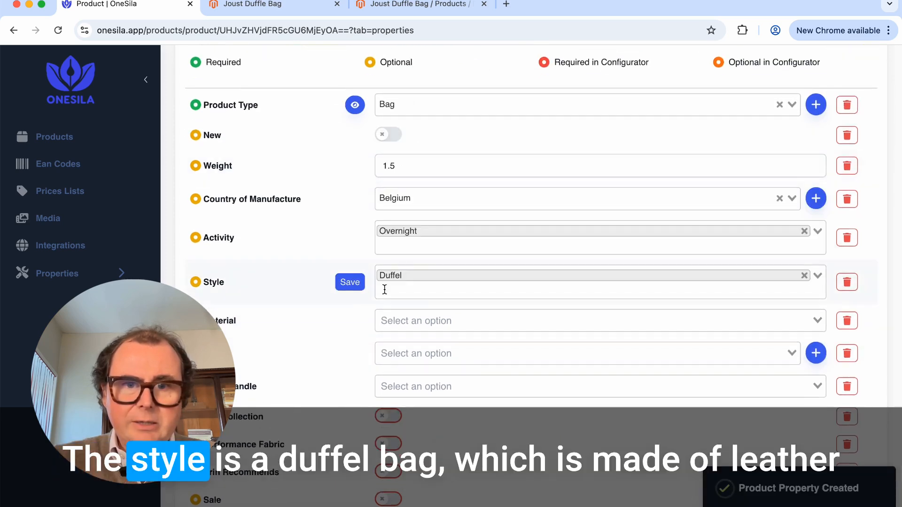
pyautogui.click(350, 285)
pyautogui.click(424, 321)
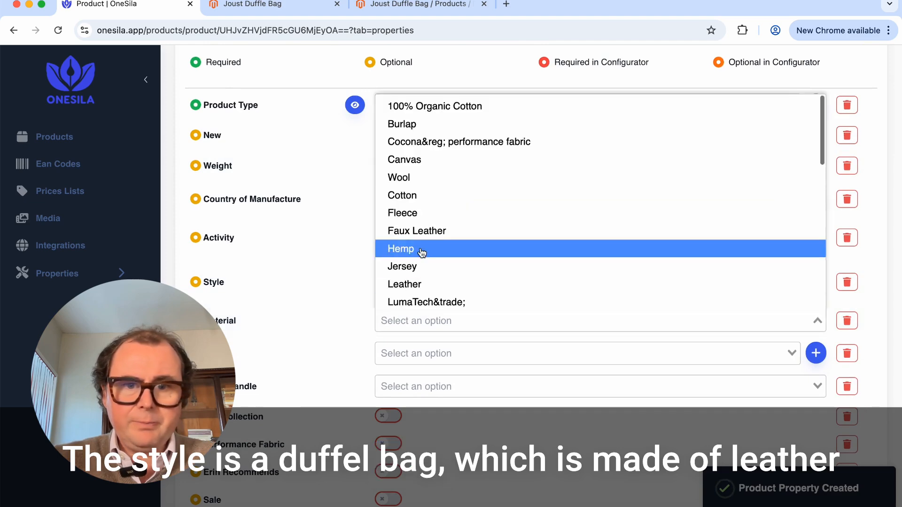
pyautogui.click(421, 287)
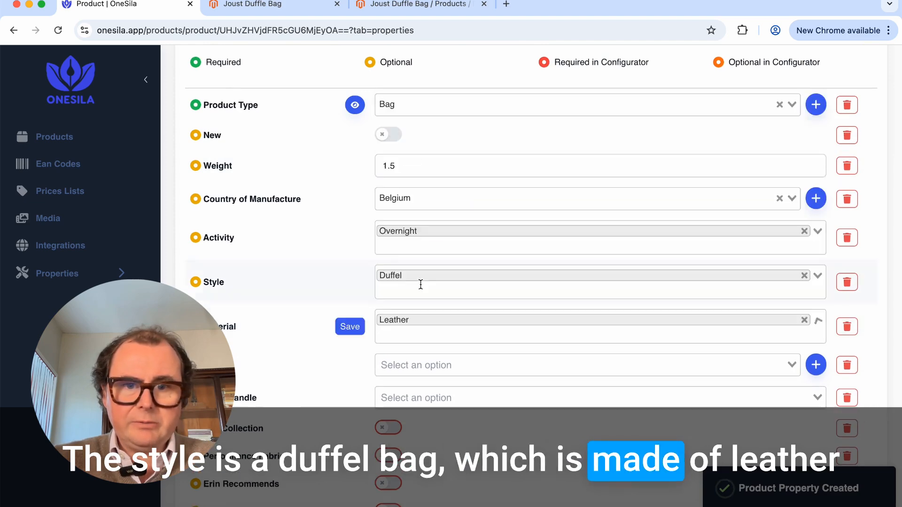
pyautogui.click(355, 326)
# Step: Set the colour to Black
pyautogui.scroll(-2, 365, 309)
pyautogui.click(390, 299)
pyautogui.write('bla')
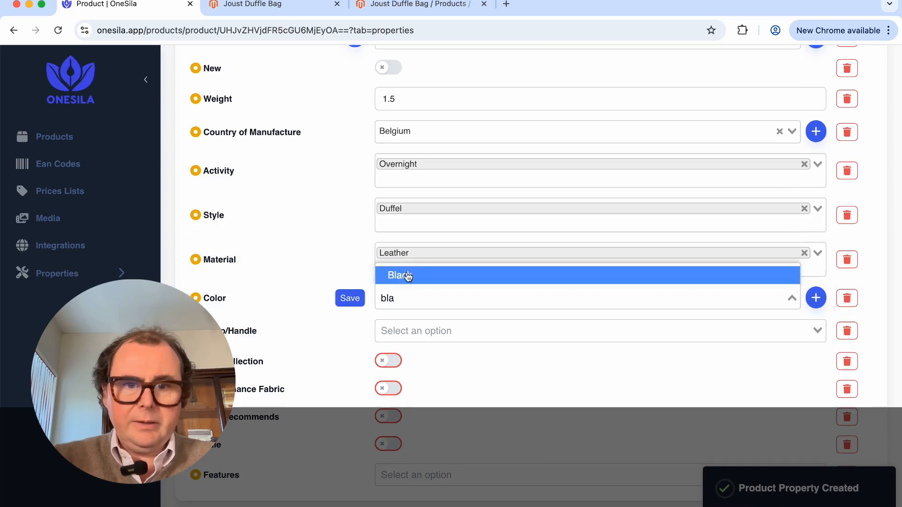
pyautogui.click(407, 276)
pyautogui.click(350, 298)
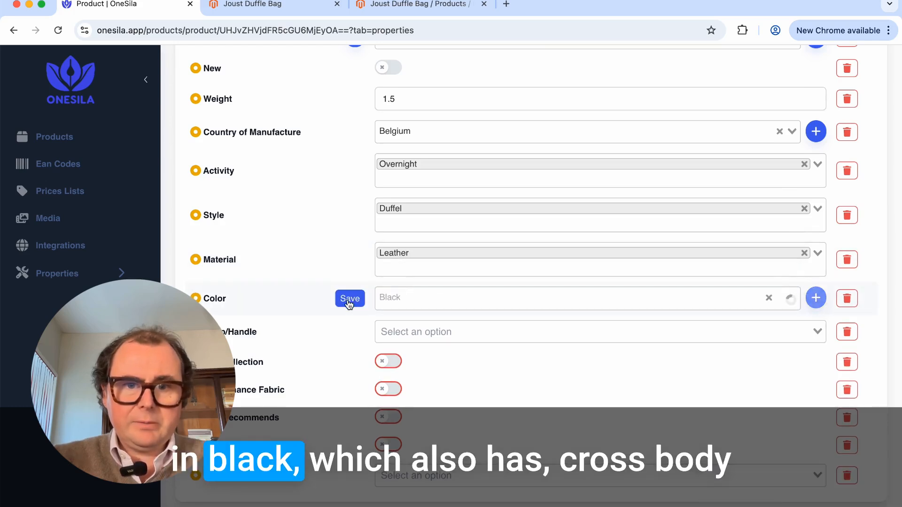
# Step: Add Cross Body, Adjustable and Shoulder as strap/handle types
pyautogui.click(408, 339)
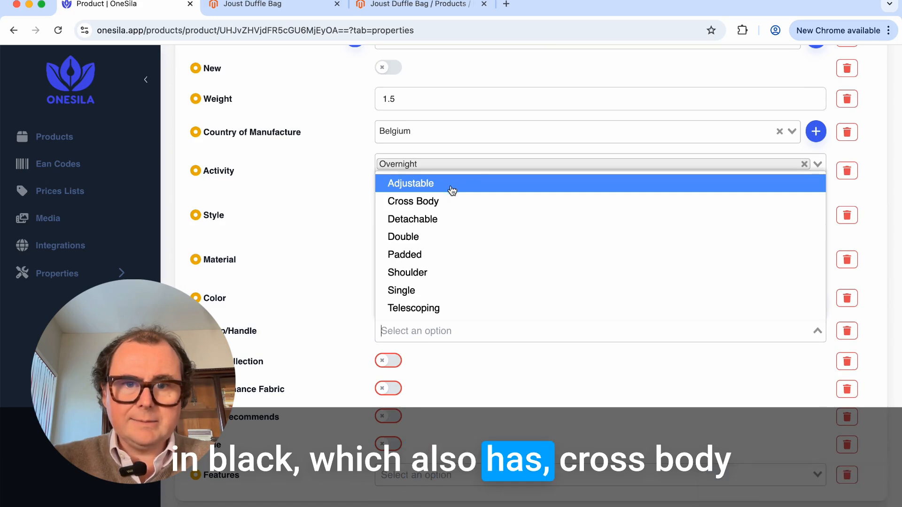
pyautogui.click(444, 200)
pyautogui.click(410, 331)
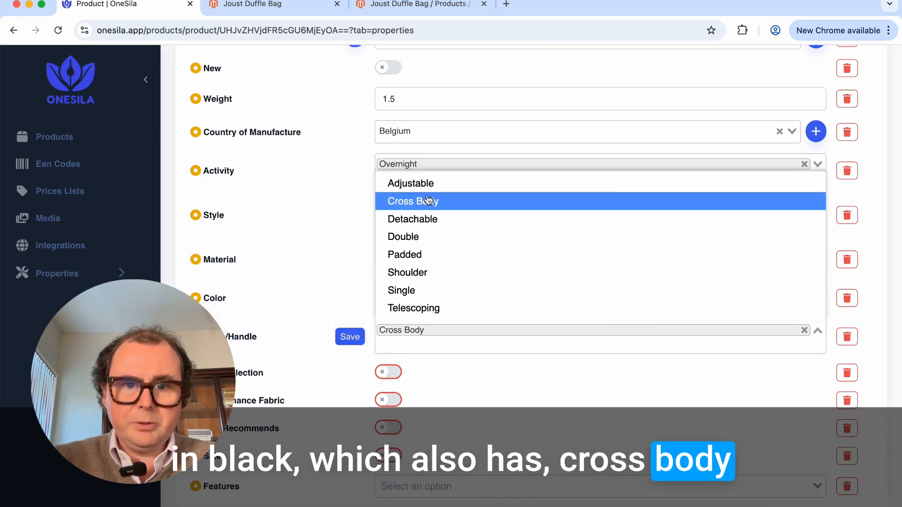
pyautogui.click(439, 184)
pyautogui.click(401, 362)
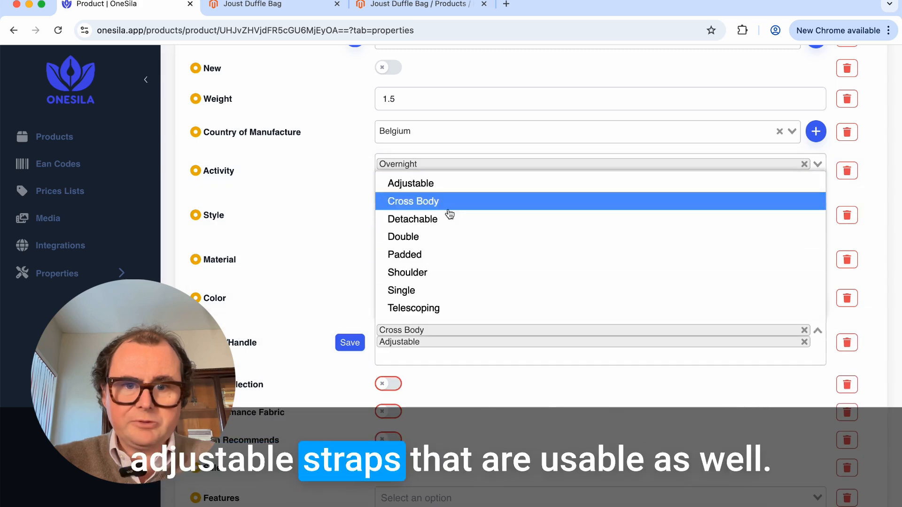
pyautogui.click(442, 274)
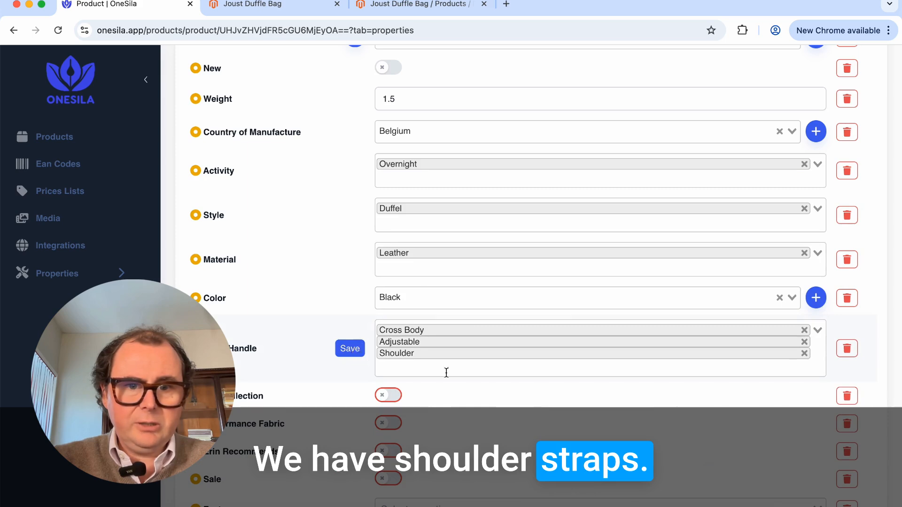
# Step: Set eco collection and performance fabric to no, staff recommended to yes, on sale to no
pyautogui.scroll(-2, 485, 393)
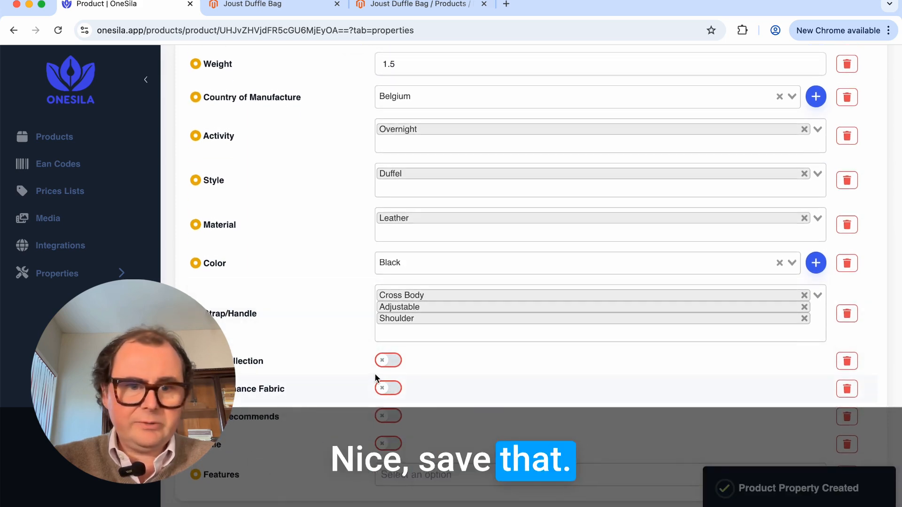
pyautogui.click(392, 368)
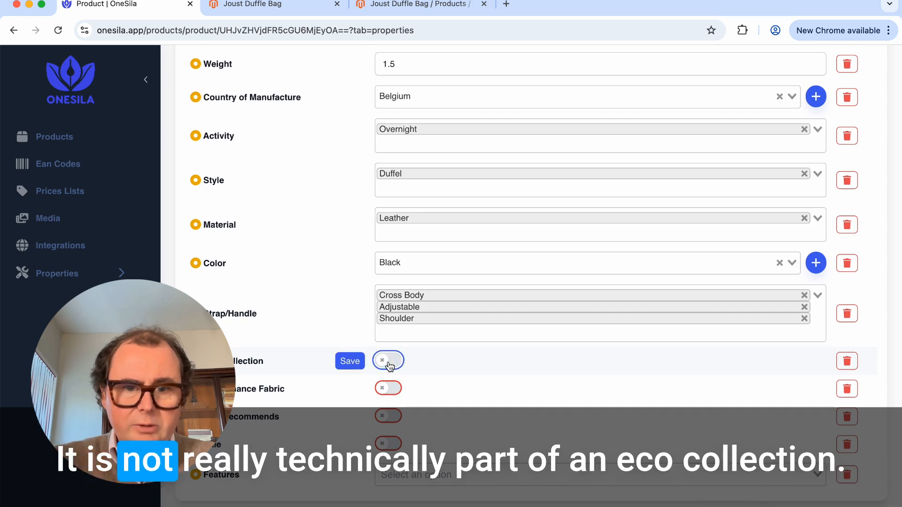
pyautogui.click(349, 365)
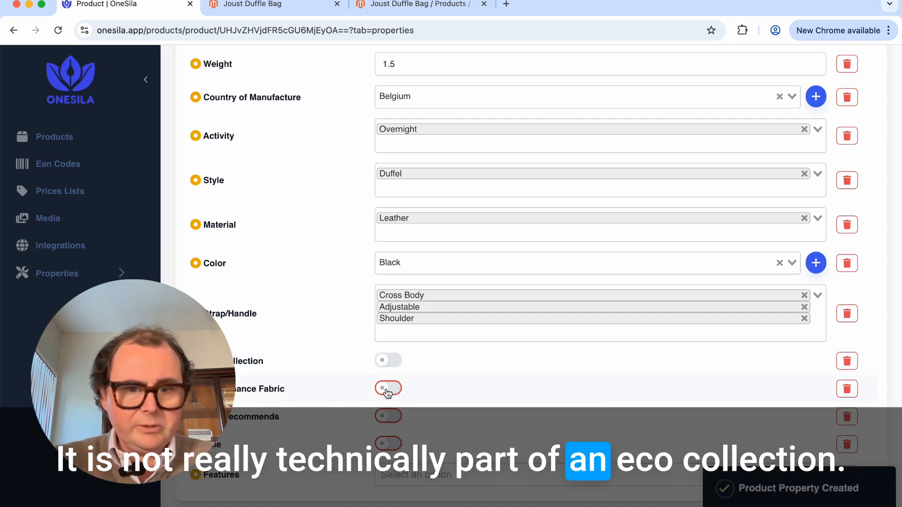
pyautogui.click(349, 389)
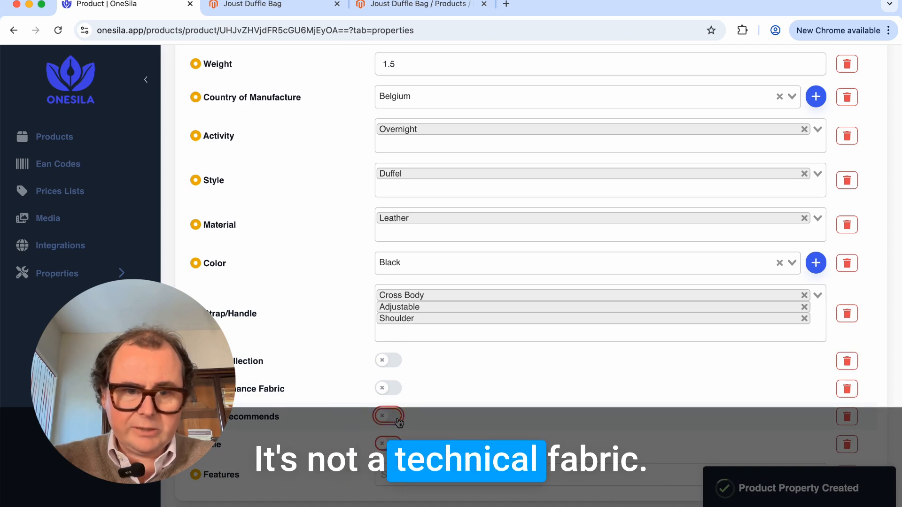
pyautogui.click(388, 416)
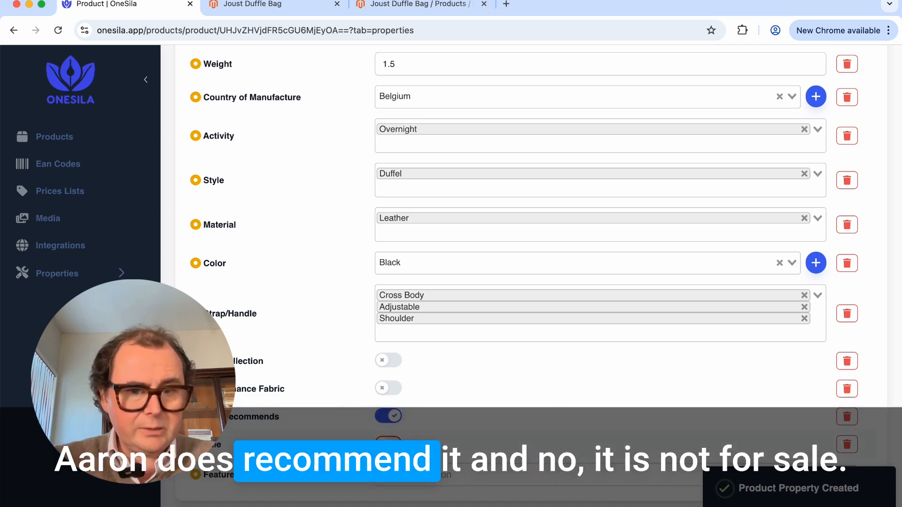
pyautogui.doubleClick(386, 445)
# Step: Add Lockable as the bag's feature and save it
pyautogui.click(449, 474)
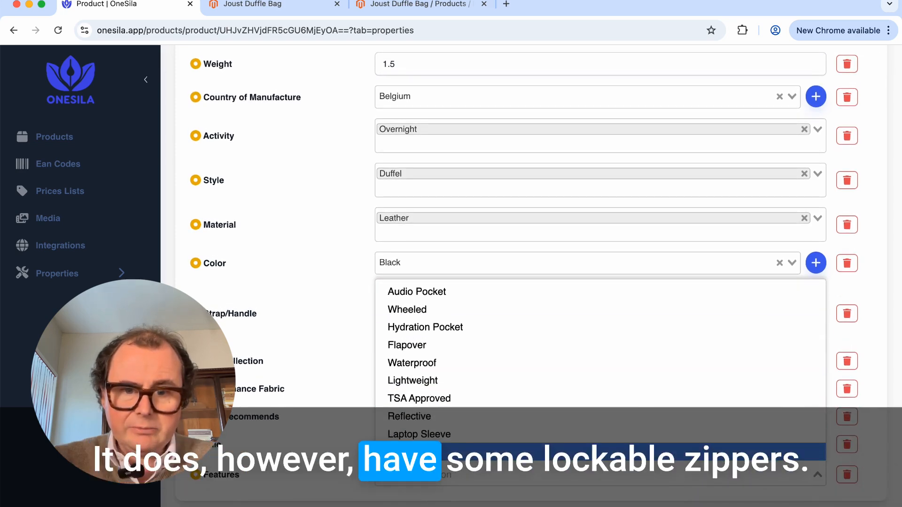
pyautogui.click(413, 452)
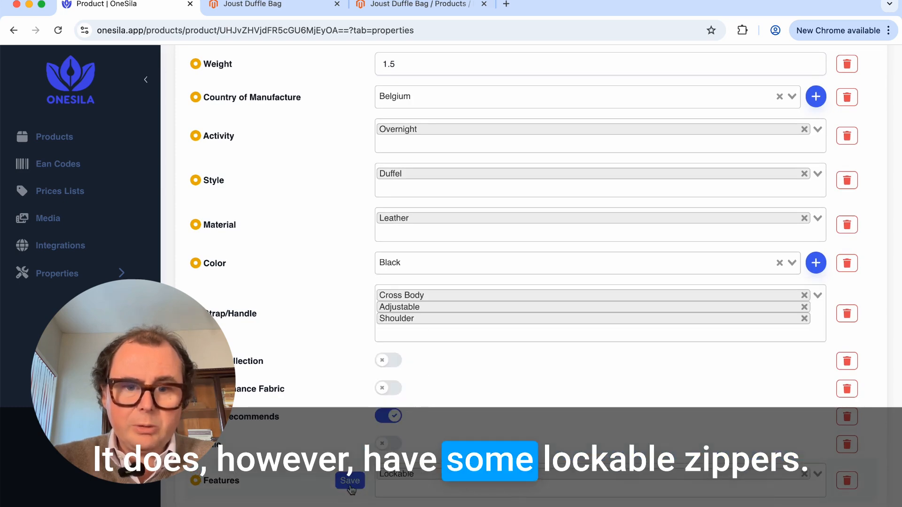
pyautogui.click(350, 481)
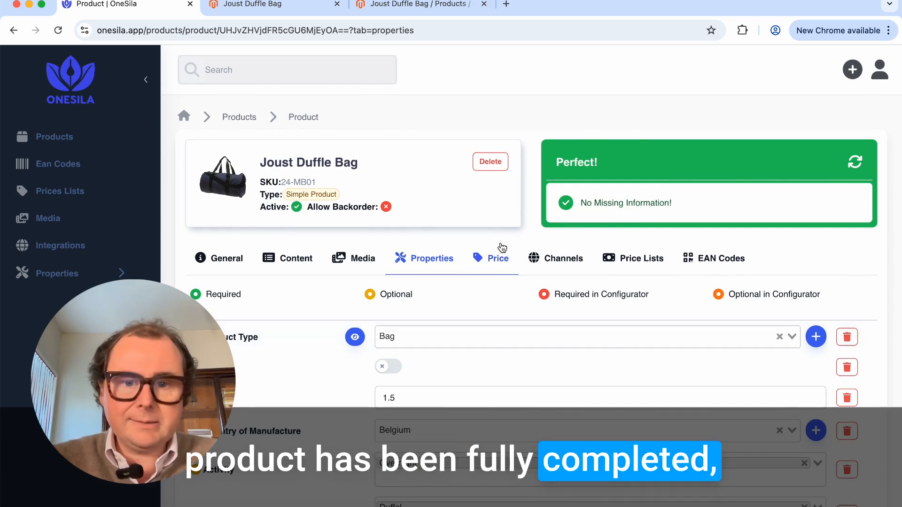
# Step: View the Joust Duffle Bag's Channels tab showing the website sync Completed at 100%
pyautogui.click(561, 258)
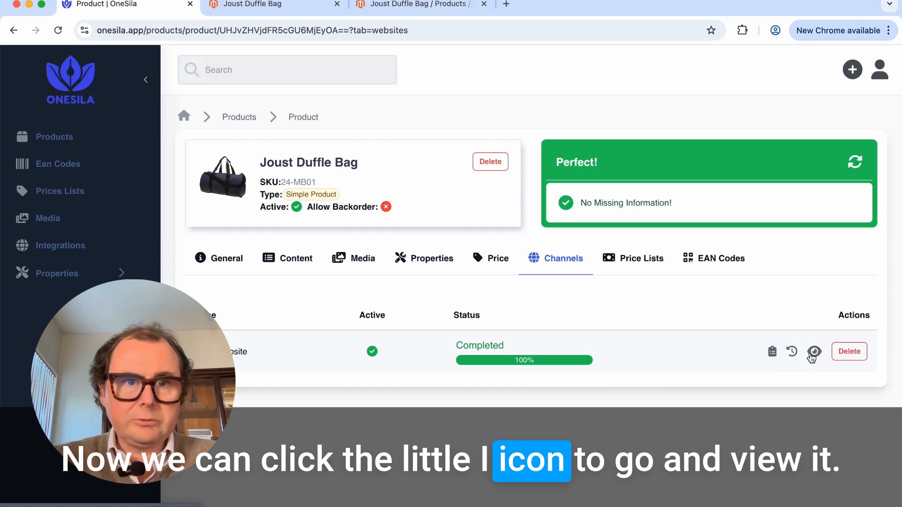
pyautogui.click(773, 353)
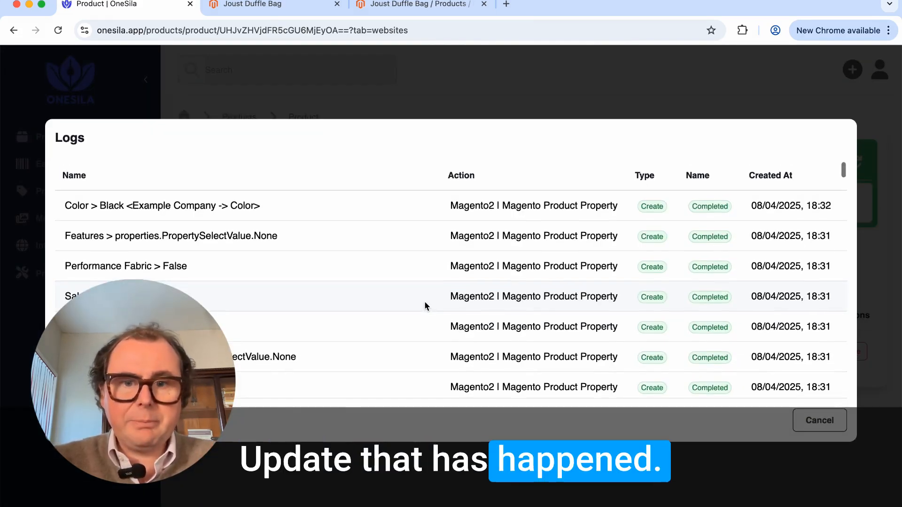
pyautogui.scroll(-1, 424, 306)
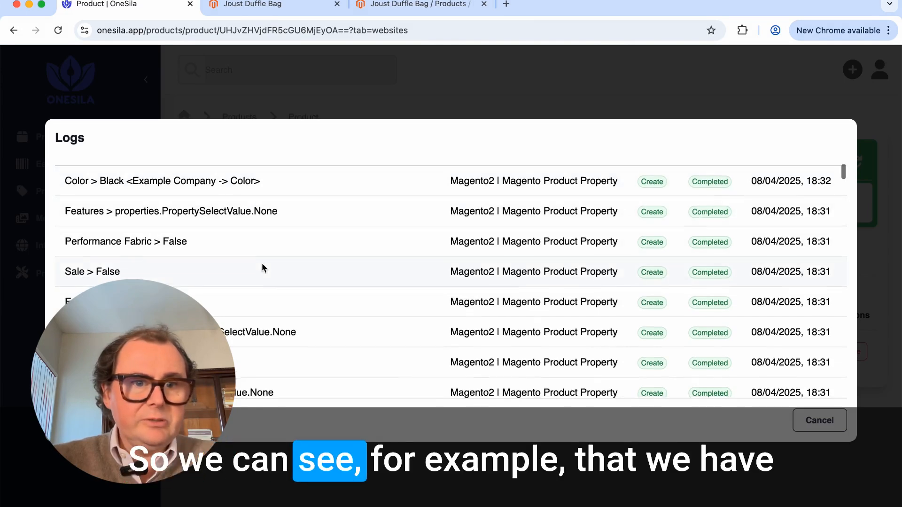
pyautogui.scroll(-1, 187, 200)
pyautogui.scroll(-1, 281, 212)
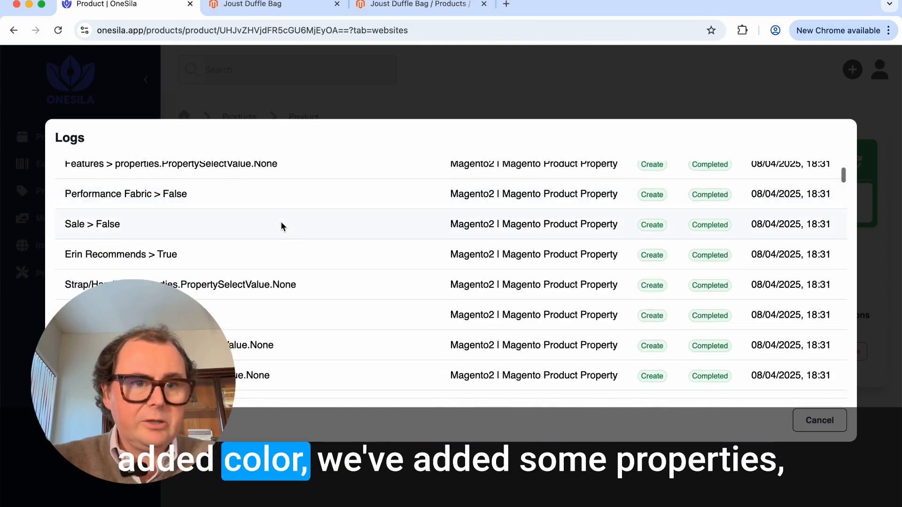
pyautogui.scroll(-1, 280, 222)
pyautogui.scroll(-4, 248, 223)
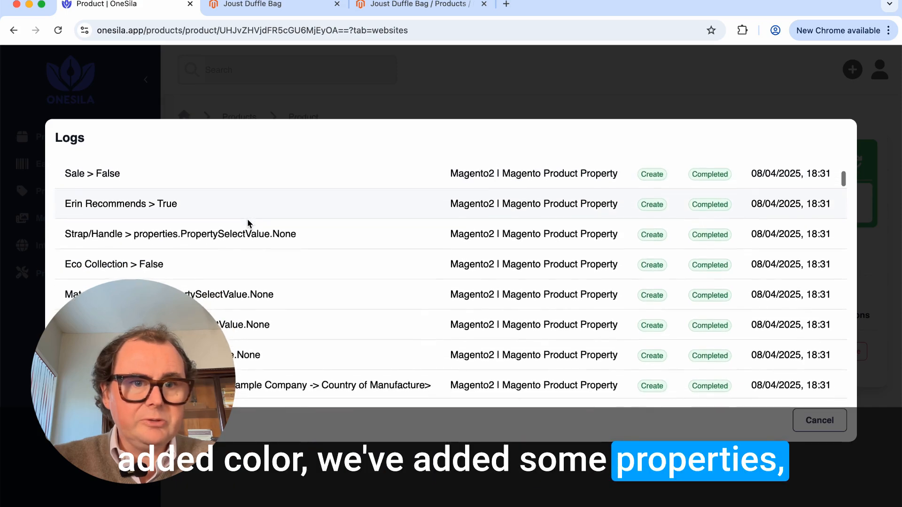
pyautogui.scroll(-2, 247, 218)
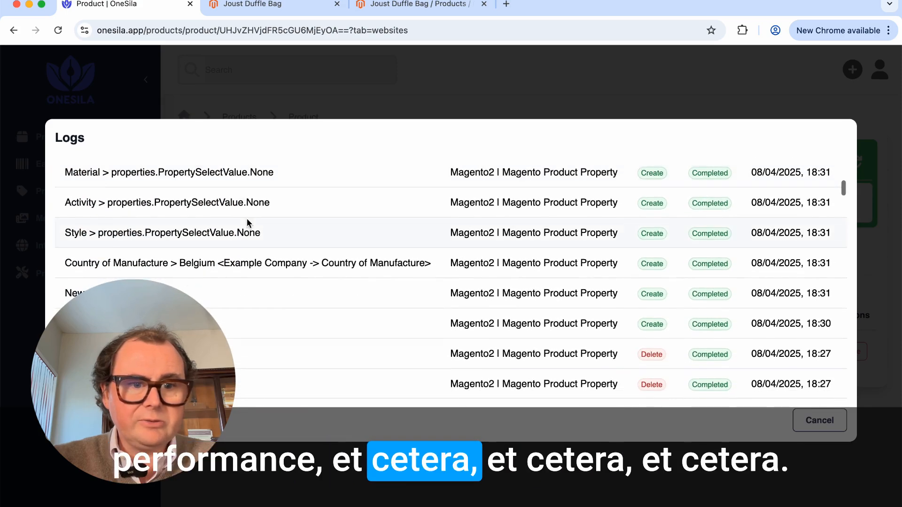
pyautogui.scroll(10, 246, 218)
pyautogui.click(361, 461)
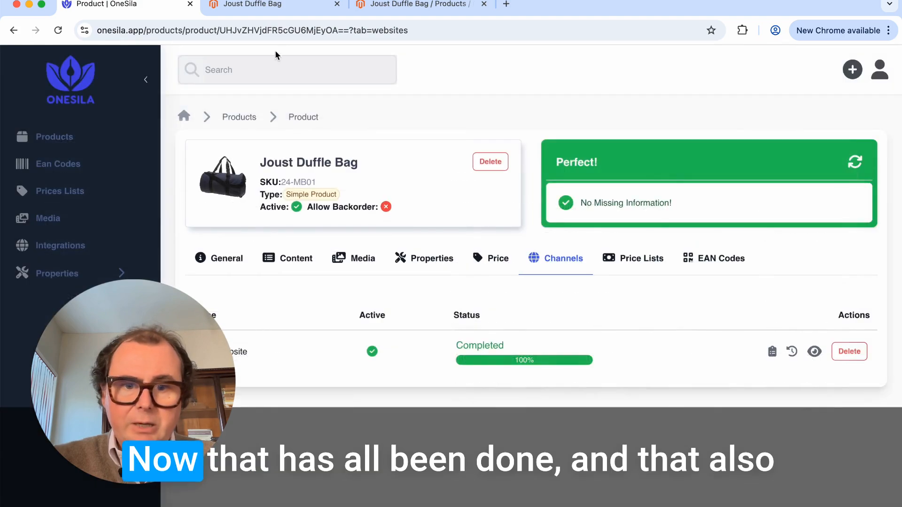
# Step: Check the storefront's More Information for Overnight, Duffel, Leather and the three strap types
pyautogui.click(295, 13)
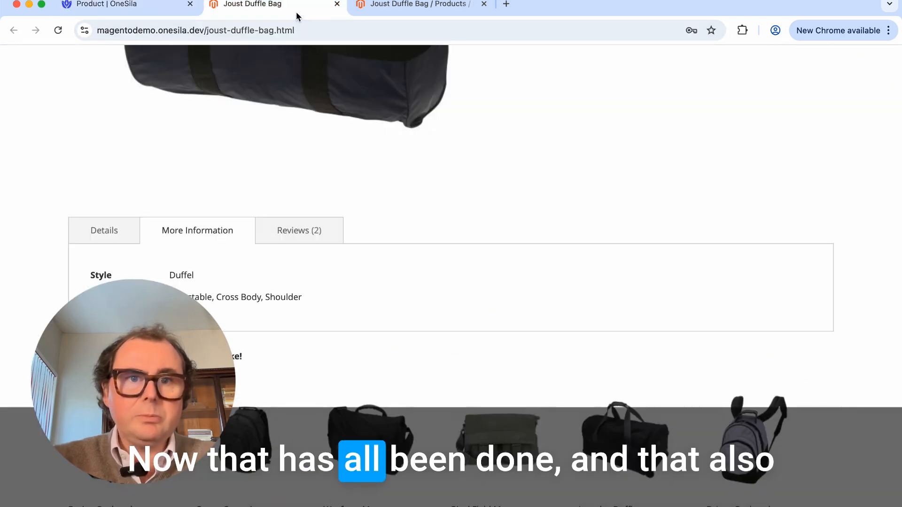
pyautogui.click(217, 236)
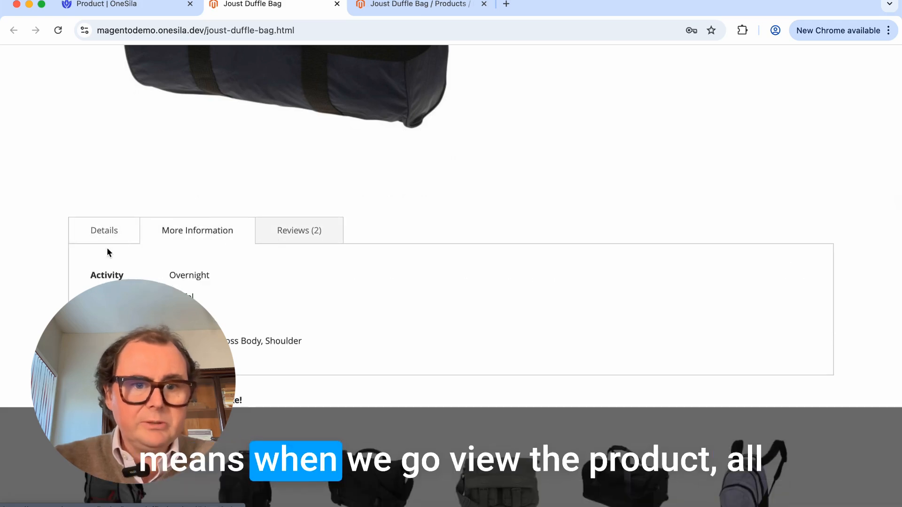
pyautogui.click(135, 9)
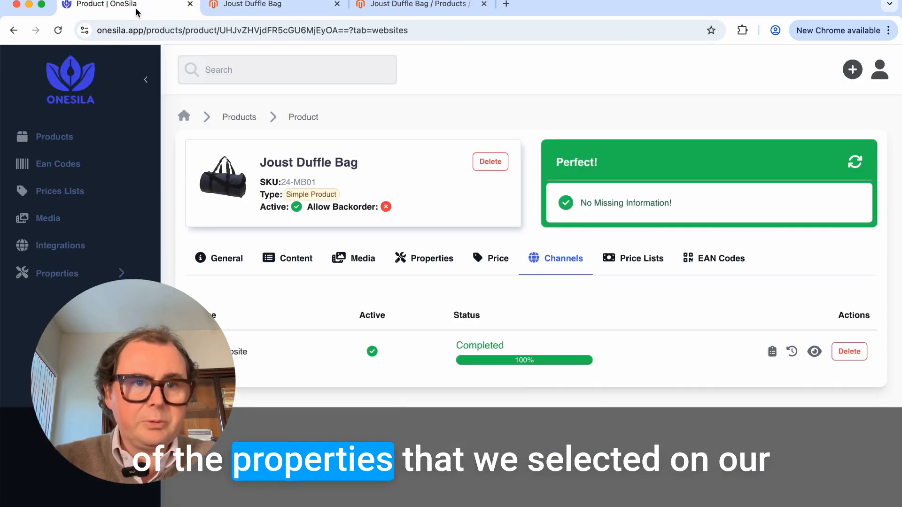
# Step: Open the live storefront page from the Website channel row, then the Magento admin edit page
pyautogui.click(814, 352)
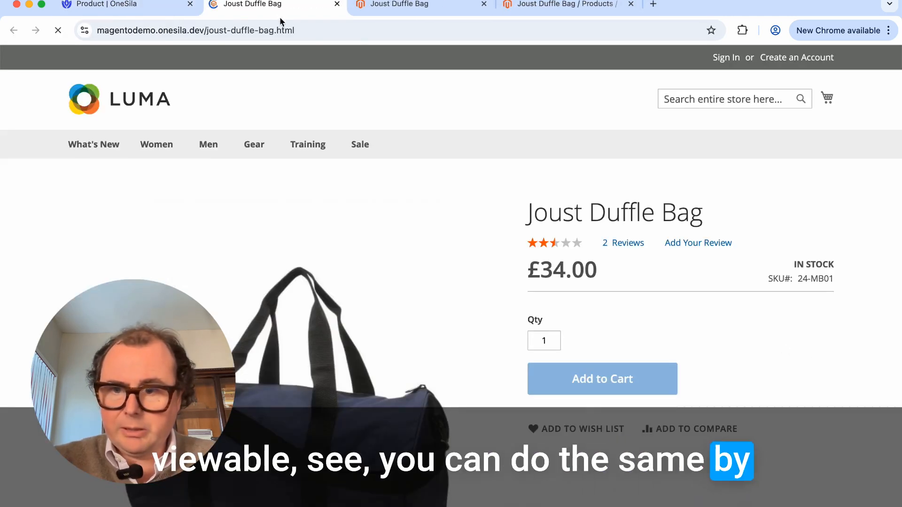
pyautogui.scroll(-15, 408, 237)
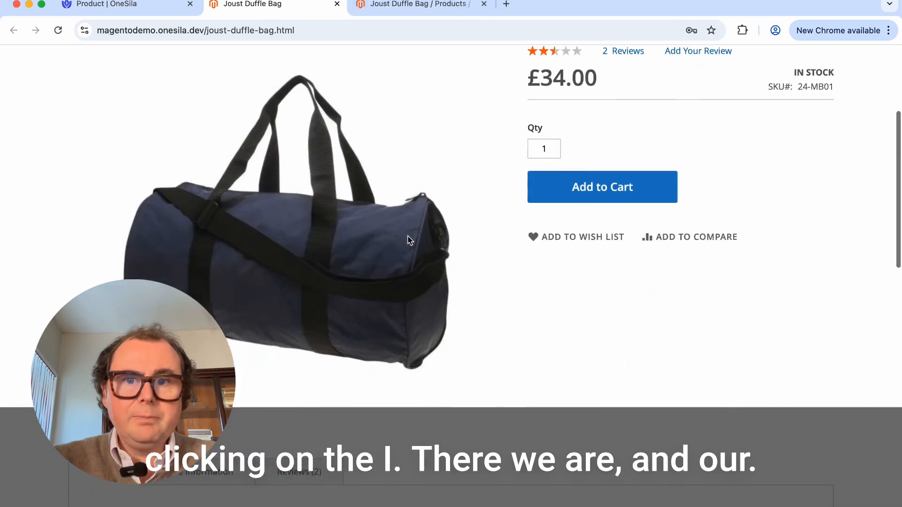
pyautogui.scroll(5, 274, 306)
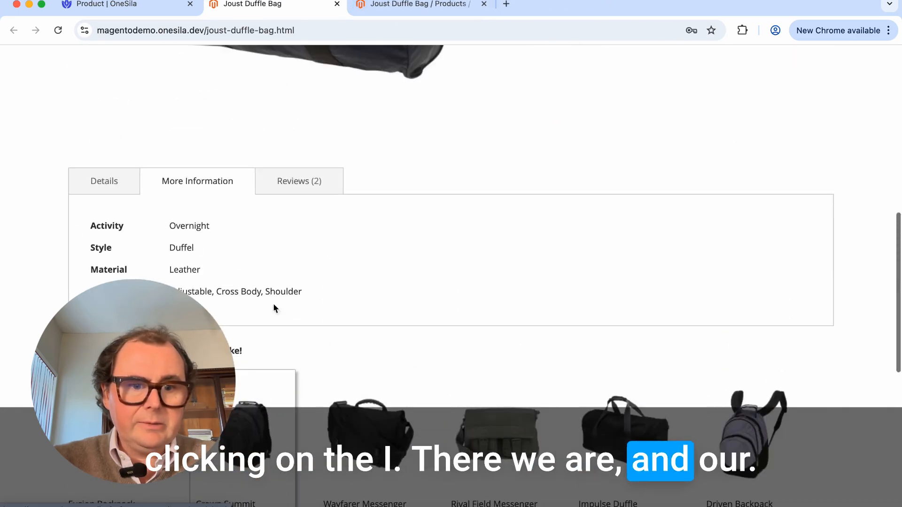
pyautogui.scroll(5, 322, 252)
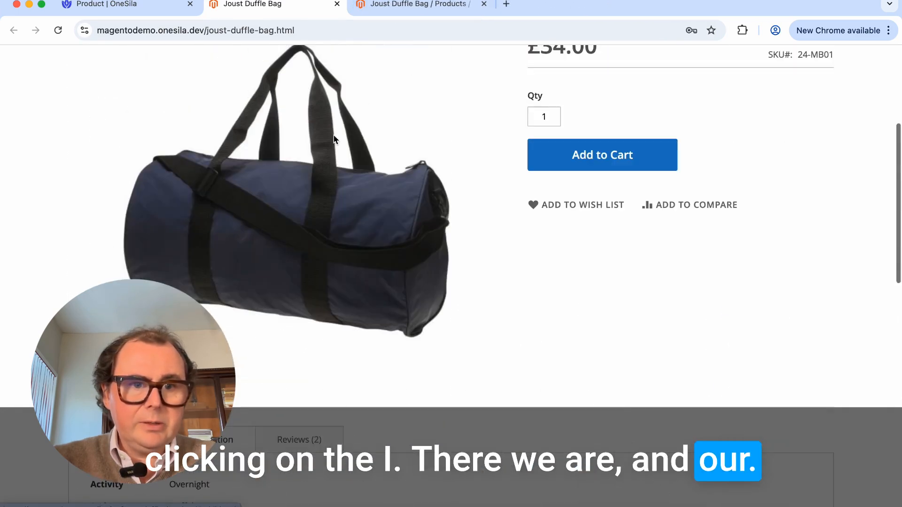
pyautogui.click(402, 9)
# Step: Reload the Magento admin edit page to confirm synced Overnight, Duffel and Leather values
pyautogui.press('super+r')
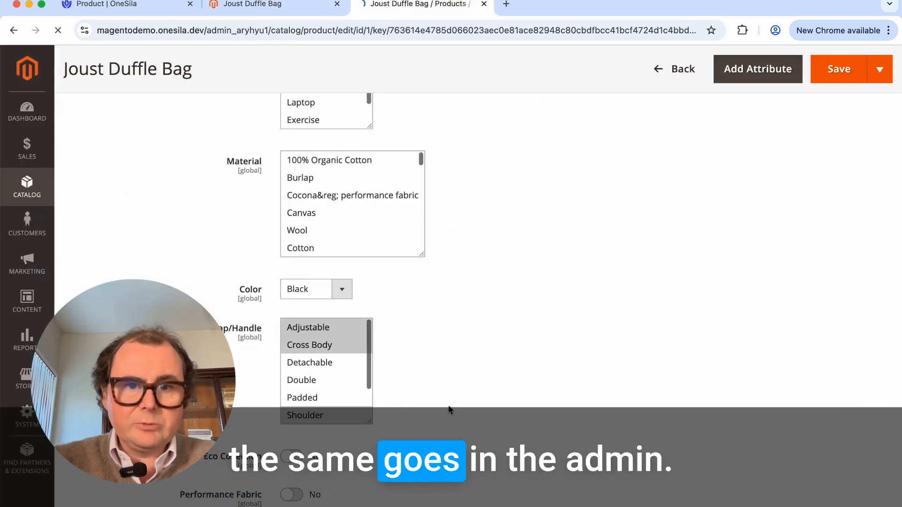
pyautogui.scroll(-8, 449, 410)
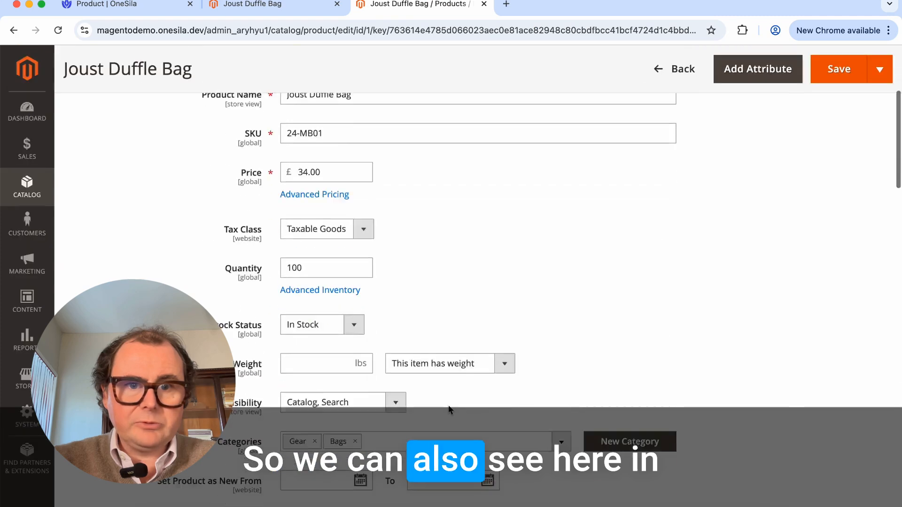
pyautogui.scroll(-6, 448, 409)
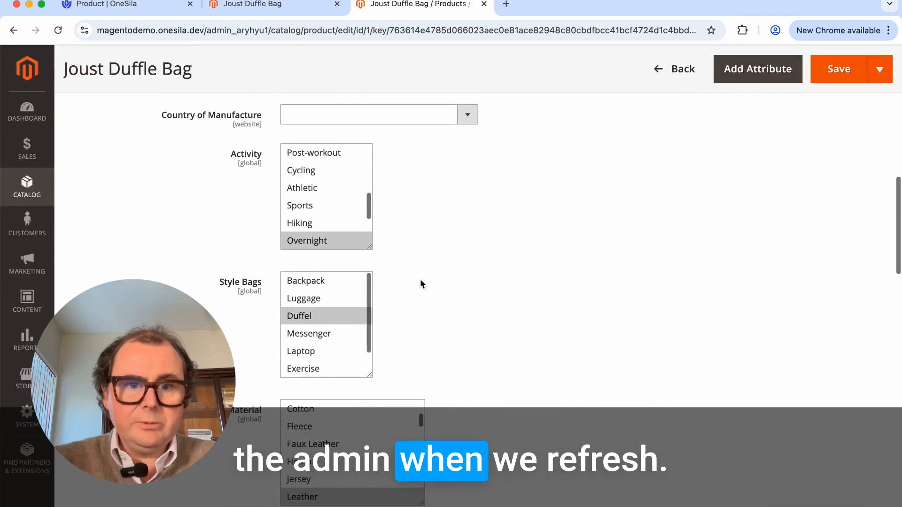
pyautogui.scroll(-3, 469, 352)
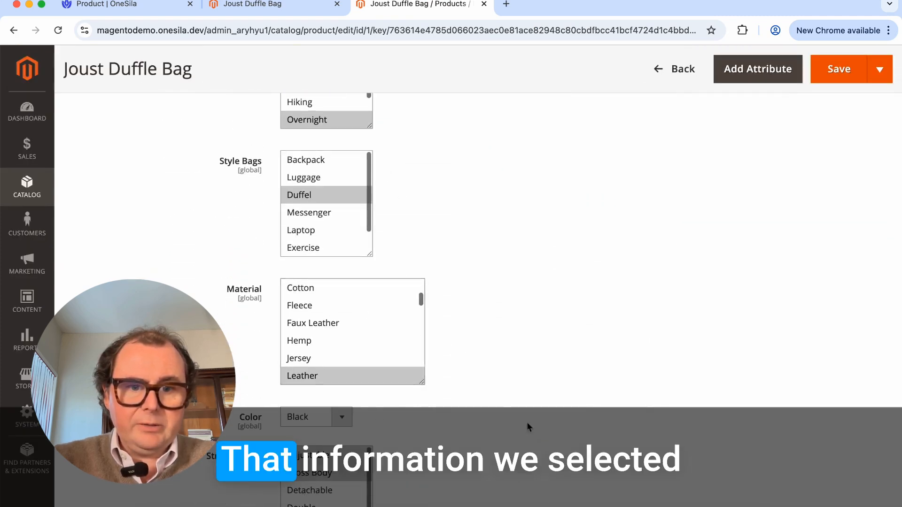
pyautogui.scroll(-5, 529, 414)
pyautogui.scroll(-5, 413, 395)
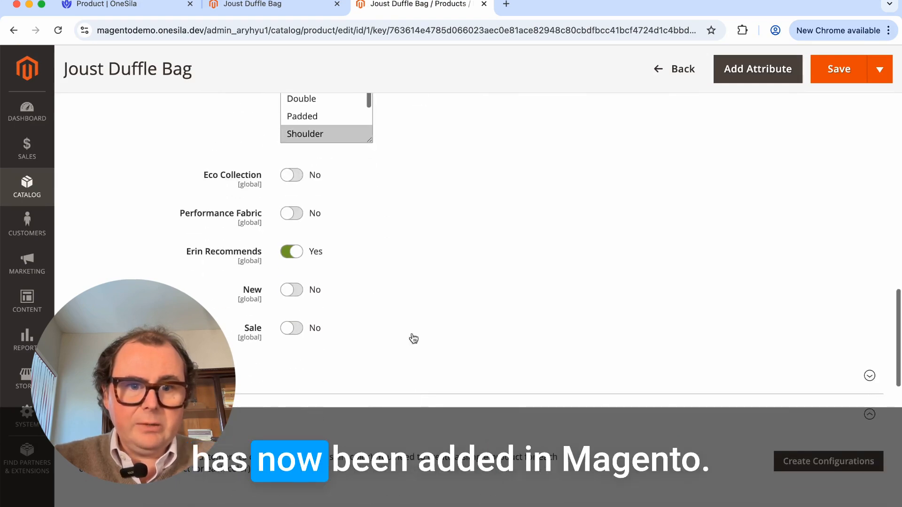
pyautogui.scroll(20, 501, 224)
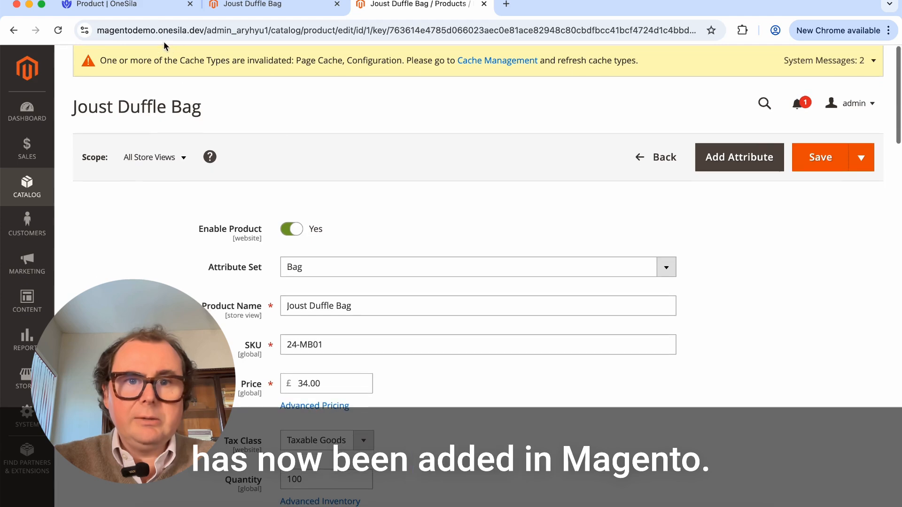
pyautogui.click(153, 16)
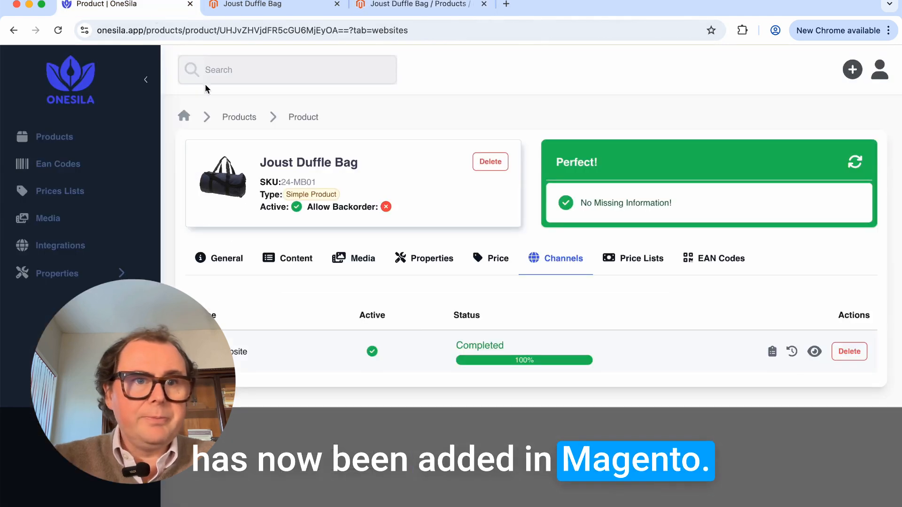
pyautogui.click(371, 260)
pyautogui.click(443, 268)
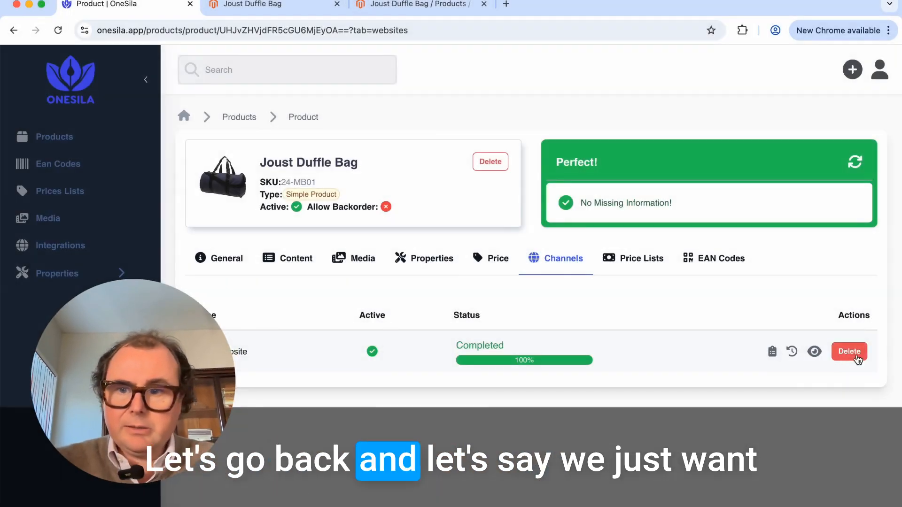
# Step: Delete the product's Website channel assignment and confirm its storefront page now returns 404
pyautogui.click(849, 352)
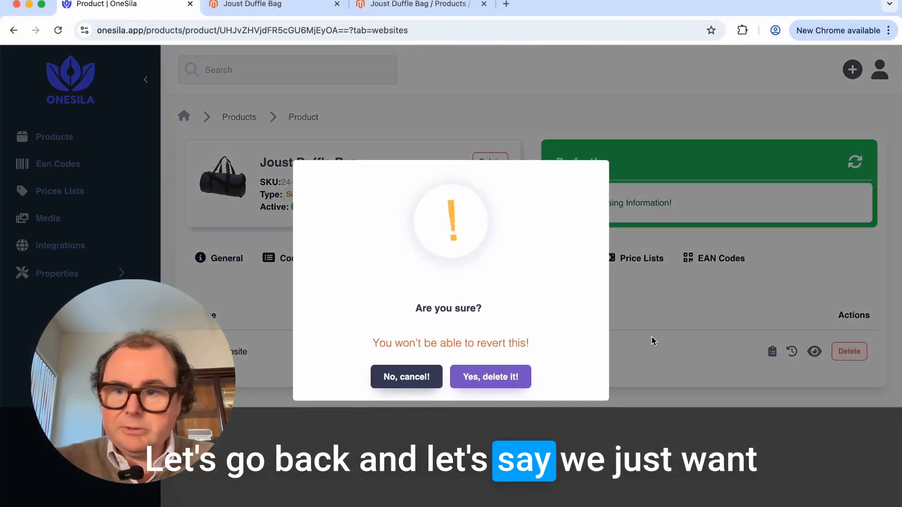
pyautogui.click(489, 377)
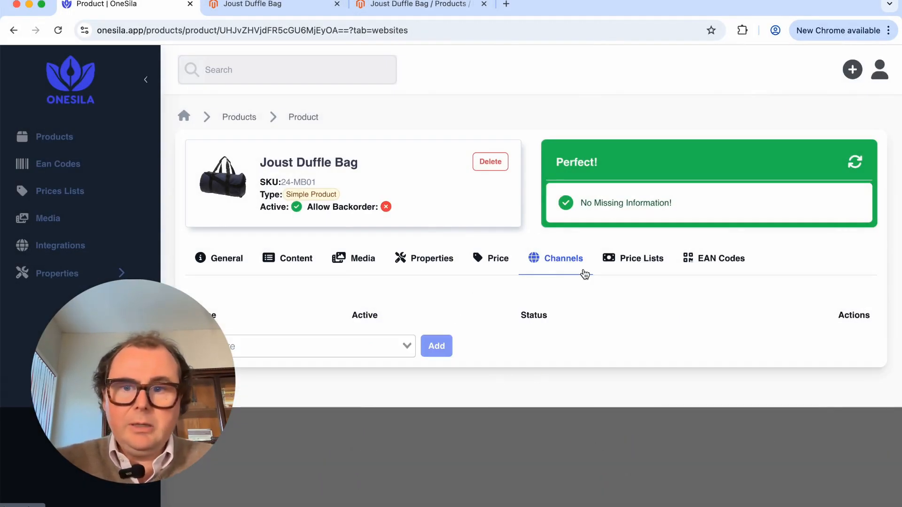
pyautogui.click(291, 5)
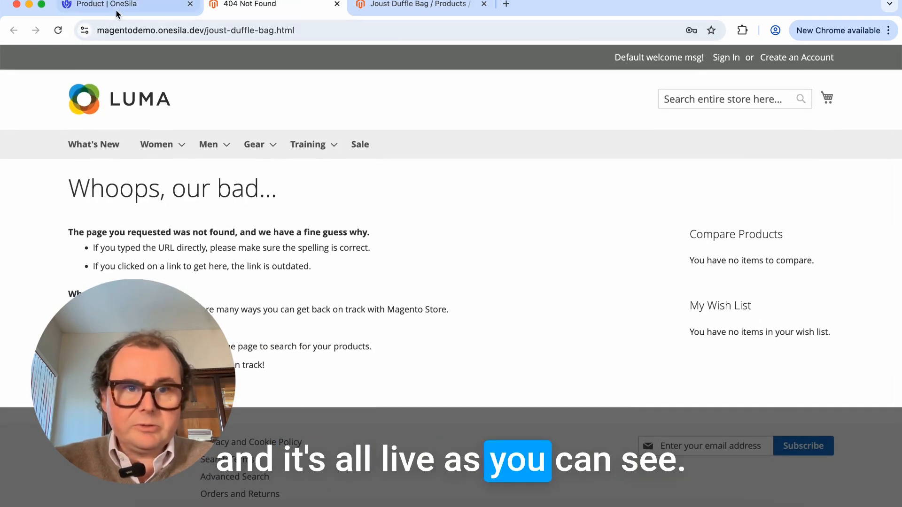
pyautogui.click(132, 5)
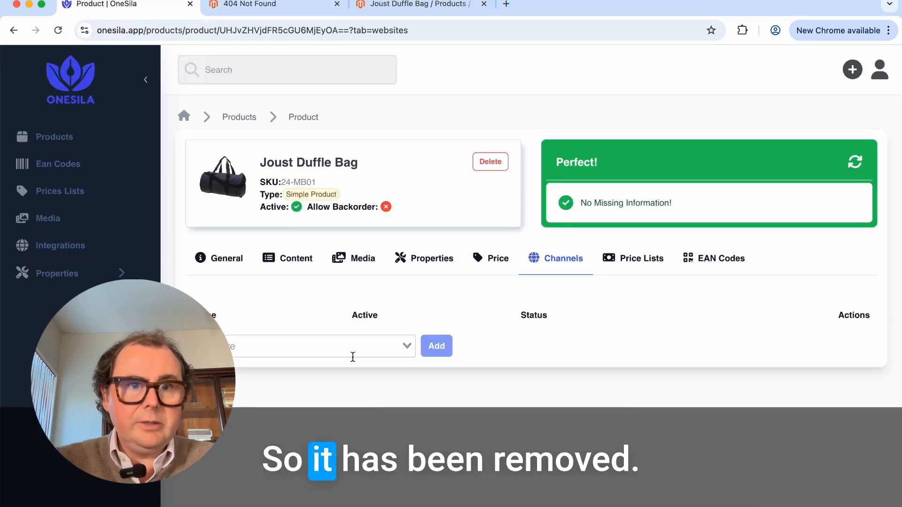
# Step: Re-add the Website channel, then check the live page's More Information after sync completes
pyautogui.click(287, 351)
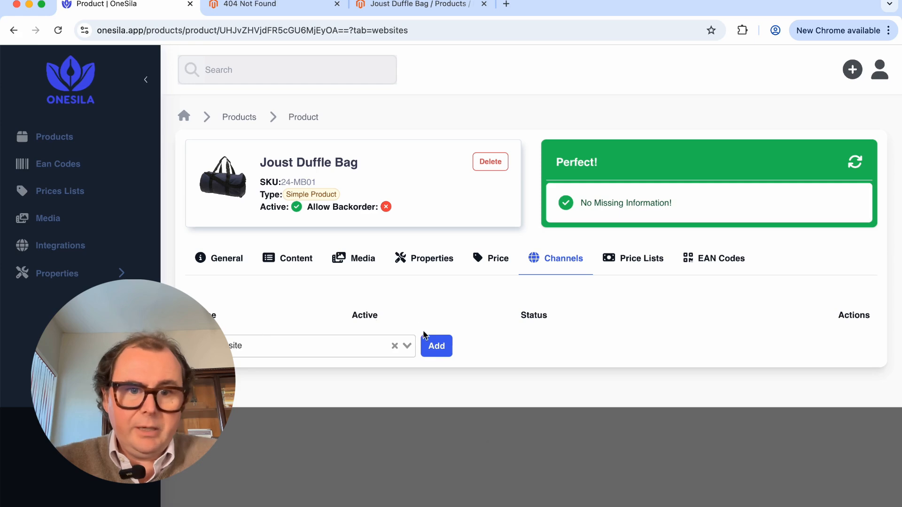
pyautogui.click(433, 349)
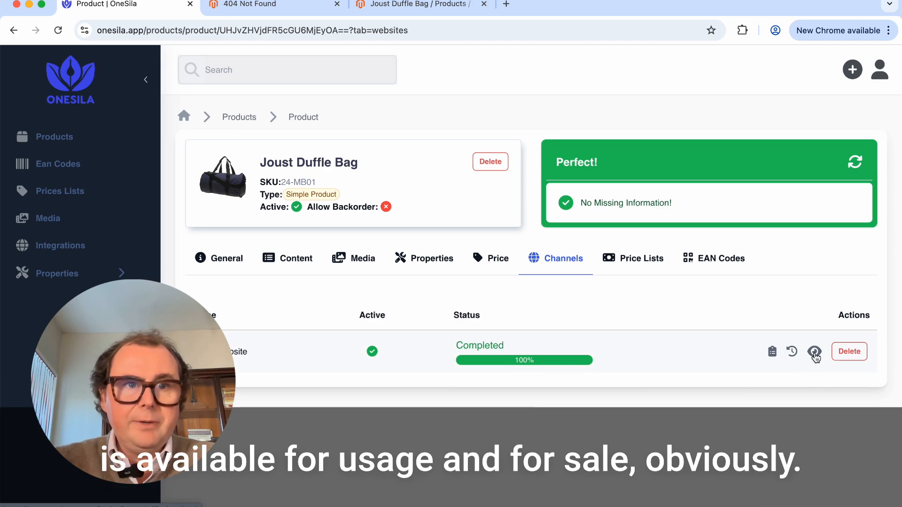
pyautogui.click(815, 352)
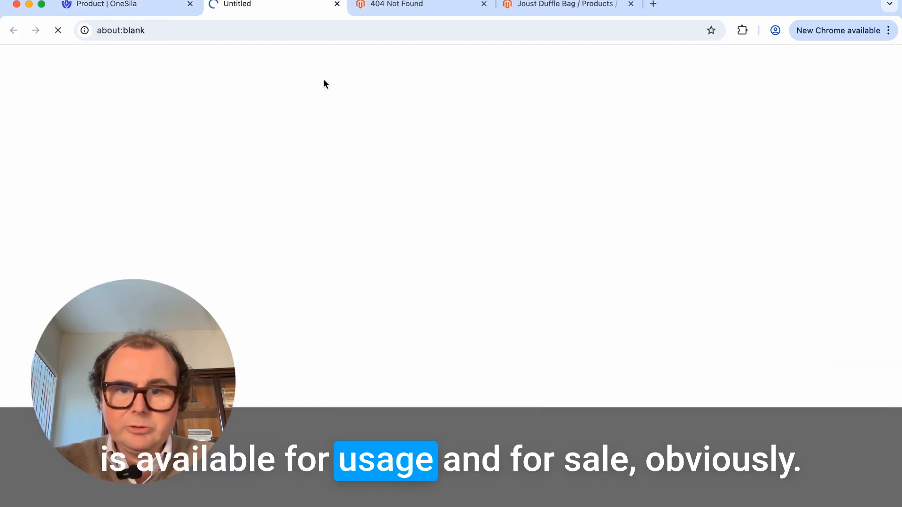
pyautogui.scroll(-10, 488, 282)
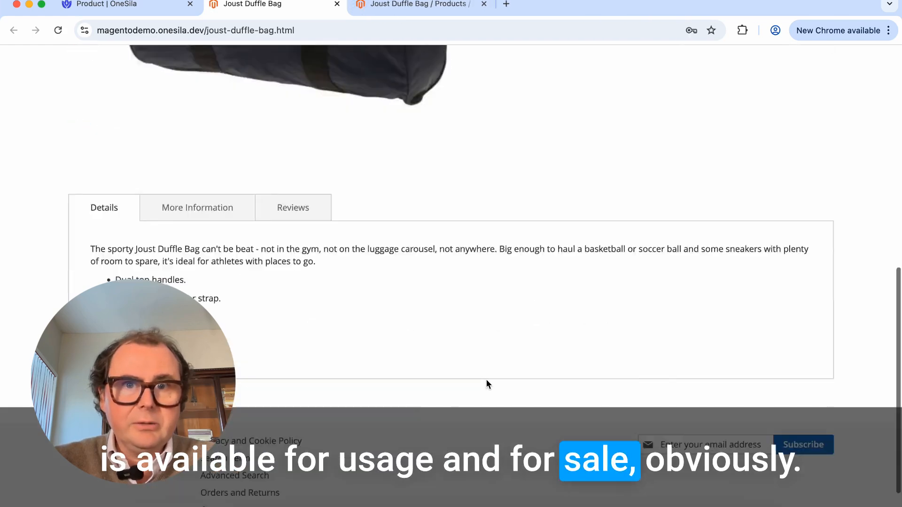
pyautogui.click(213, 169)
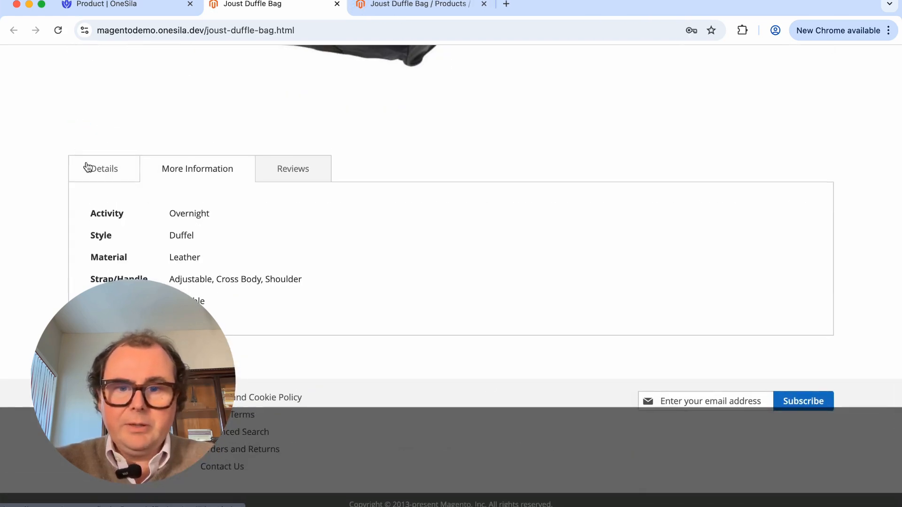